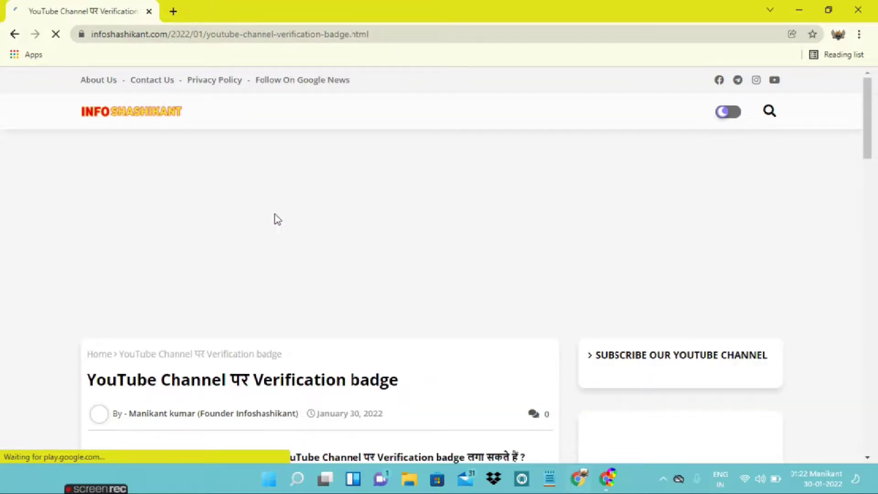
- Look through the published "YouTube Channel पर Verification badge" article, from its heading down to the share buttons
{"action": "scroll", "coordinate": [275, 216], "scroll_direction": "down", "scroll_amount": 4}
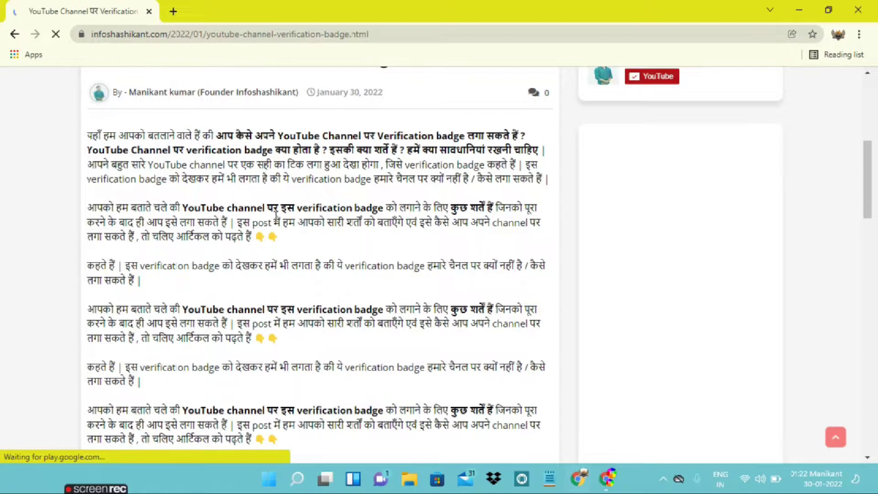
{"action": "scroll", "coordinate": [275, 216], "scroll_direction": "up", "scroll_amount": 1}
{"action": "scroll", "coordinate": [276, 217], "scroll_direction": "down", "scroll_amount": 10}
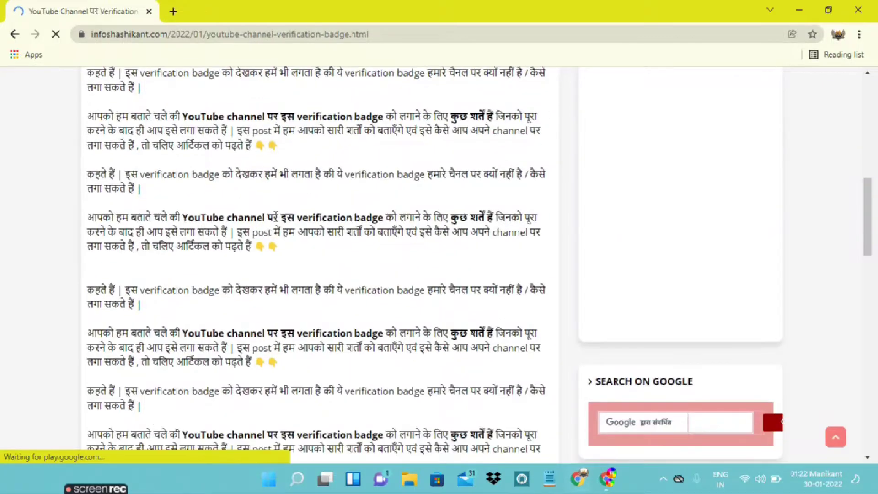
{"action": "scroll", "coordinate": [275, 217], "scroll_direction": "up", "scroll_amount": 10}
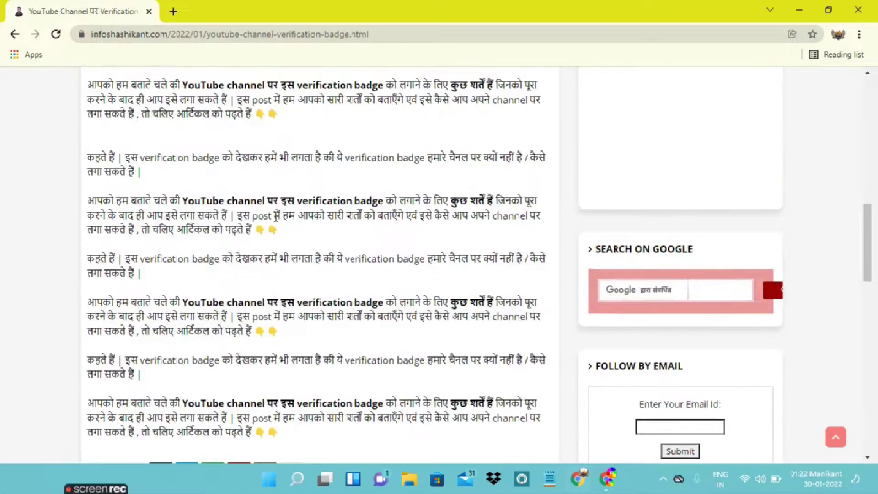
{"action": "scroll", "coordinate": [275, 217], "scroll_direction": "up", "scroll_amount": 1}
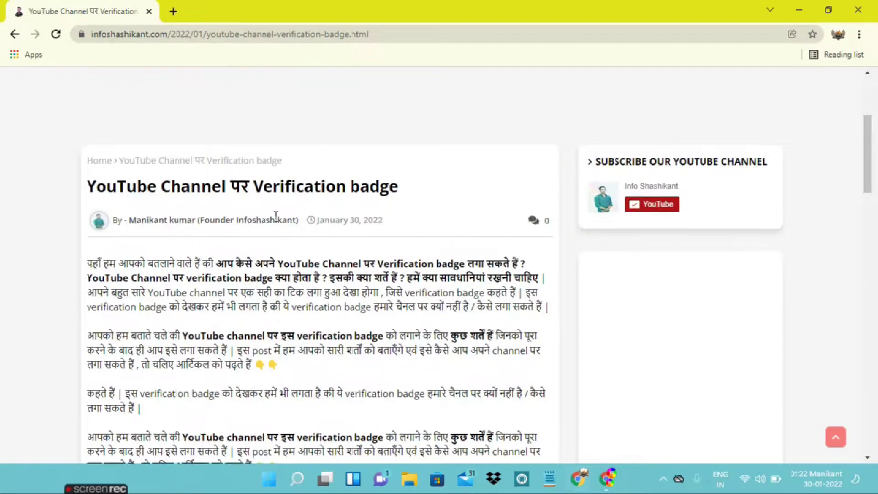
{"action": "scroll", "coordinate": [276, 219], "scroll_direction": "down", "scroll_amount": 3}
{"action": "scroll", "coordinate": [276, 221], "scroll_direction": "down", "scroll_amount": 5}
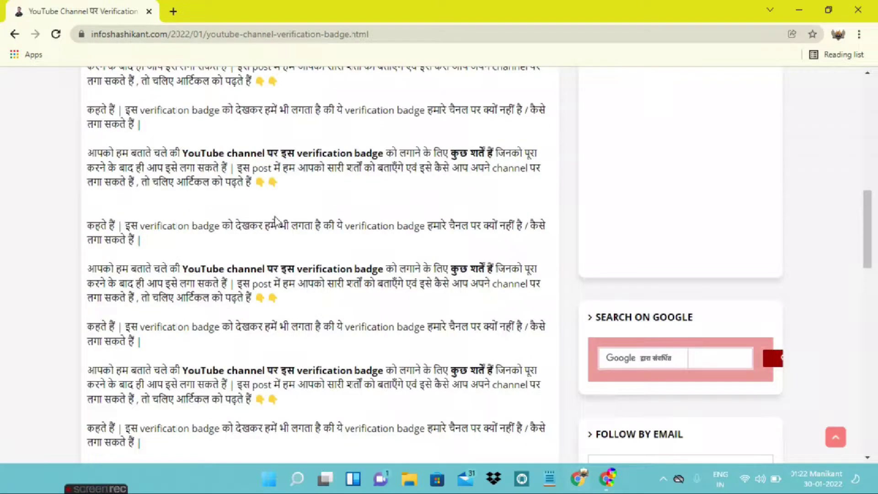
{"action": "scroll", "coordinate": [275, 216], "scroll_direction": "down", "scroll_amount": 3}
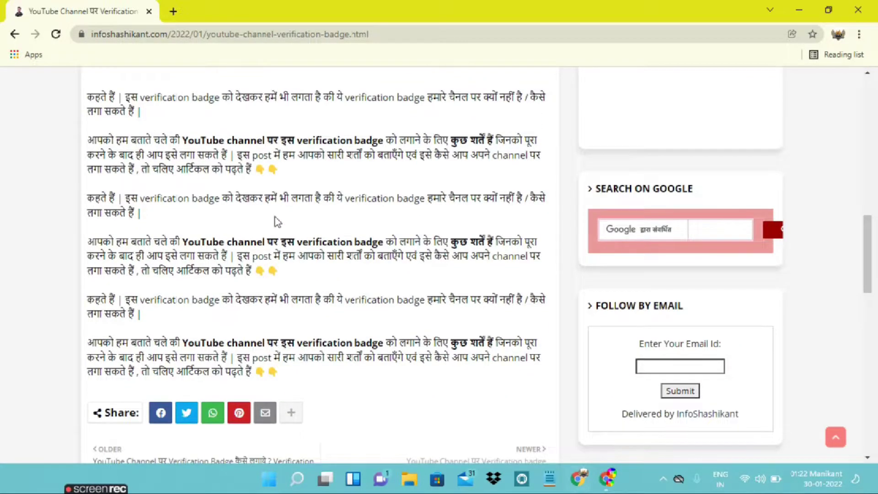
{"action": "scroll", "coordinate": [275, 217], "scroll_direction": "up", "scroll_amount": 5}
{"action": "scroll", "coordinate": [275, 216], "scroll_direction": "up", "scroll_amount": 3}
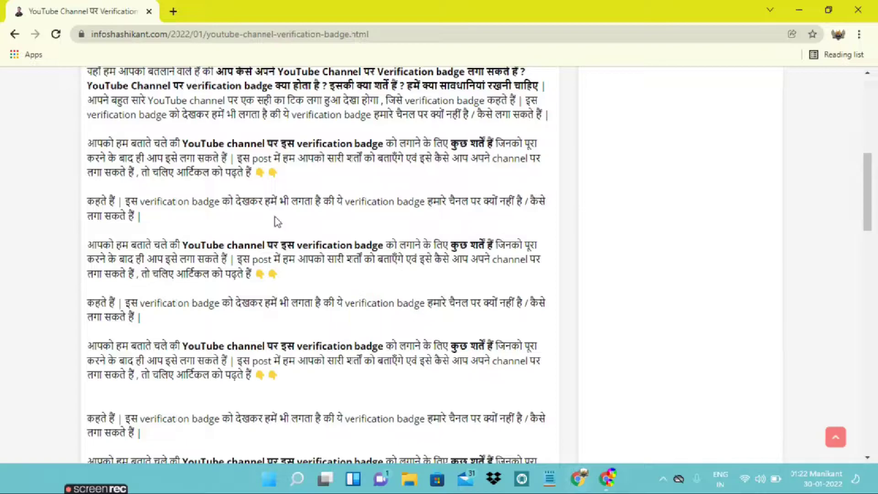
- Examine the published article's title and full body text to see where ads could be placed between the paragraphs
{"action": "scroll", "coordinate": [275, 216], "scroll_direction": "up", "scroll_amount": 4}
{"action": "left_click_drag", "start_coordinate": [215, 187], "coordinate": [385, 189]}
{"action": "left_click", "coordinate": [386, 189]}
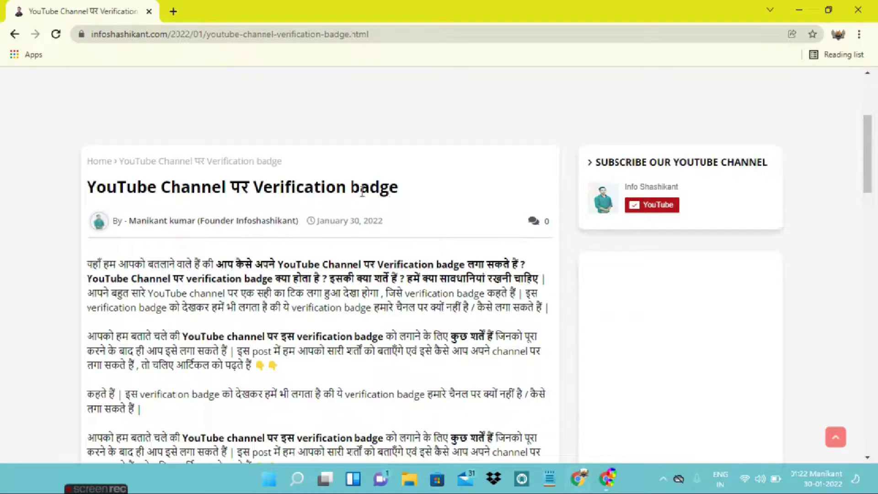
{"action": "scroll", "coordinate": [330, 215], "scroll_direction": "down", "scroll_amount": 2}
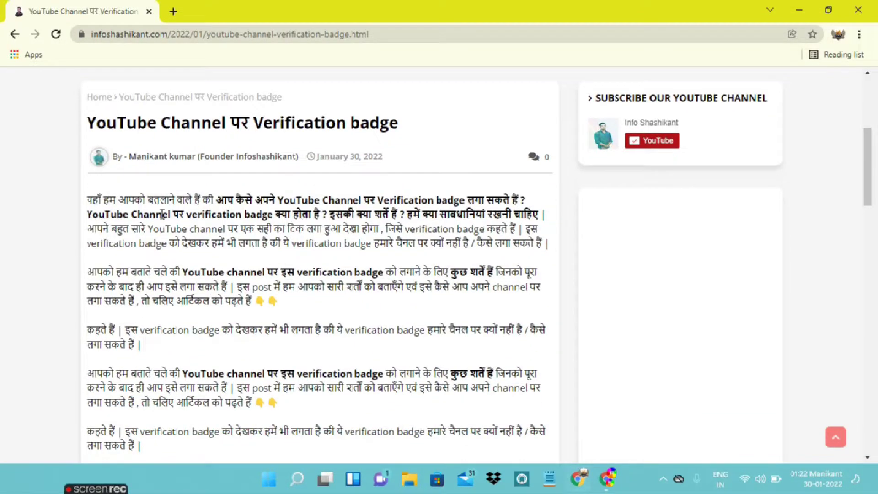
{"action": "double_click", "coordinate": [92, 201]}
{"action": "left_click_drag", "start_coordinate": [115, 222], "coordinate": [283, 457]}
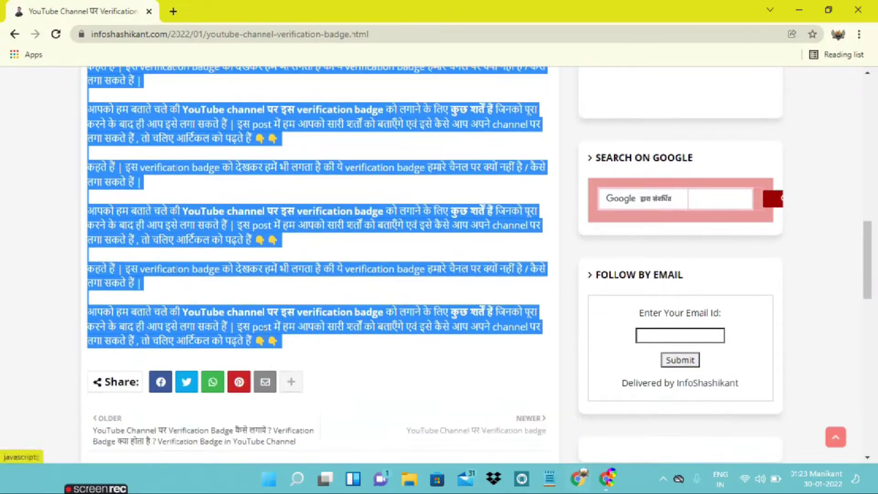
{"action": "left_click", "coordinate": [290, 333]}
{"action": "scroll", "coordinate": [290, 327], "scroll_direction": "up", "scroll_amount": 15}
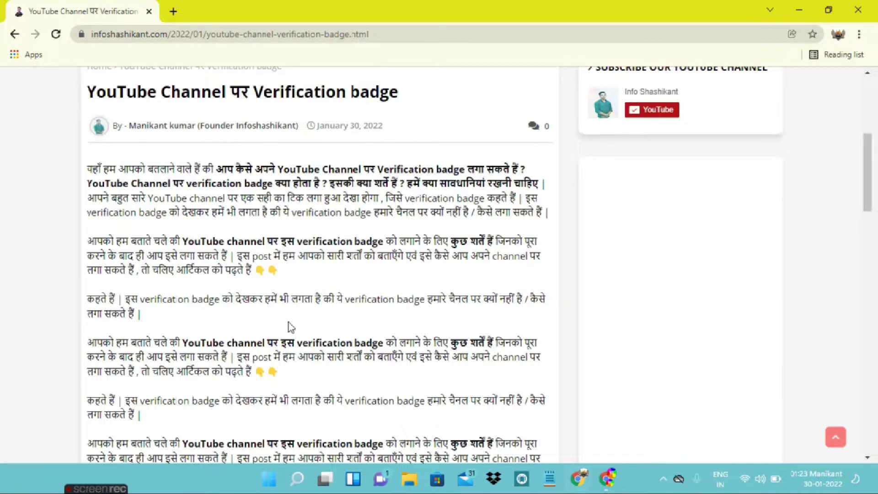
{"action": "scroll", "coordinate": [288, 322], "scroll_direction": "down", "scroll_amount": 1}
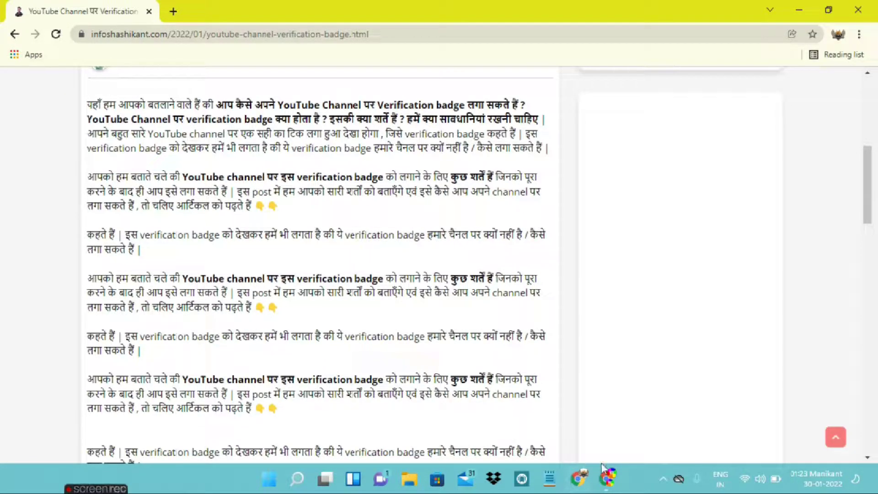
- Switch to the Blogger window and open the "YouTube Channel पर Verification badge" post for editing
{"action": "left_click", "coordinate": [608, 477]}
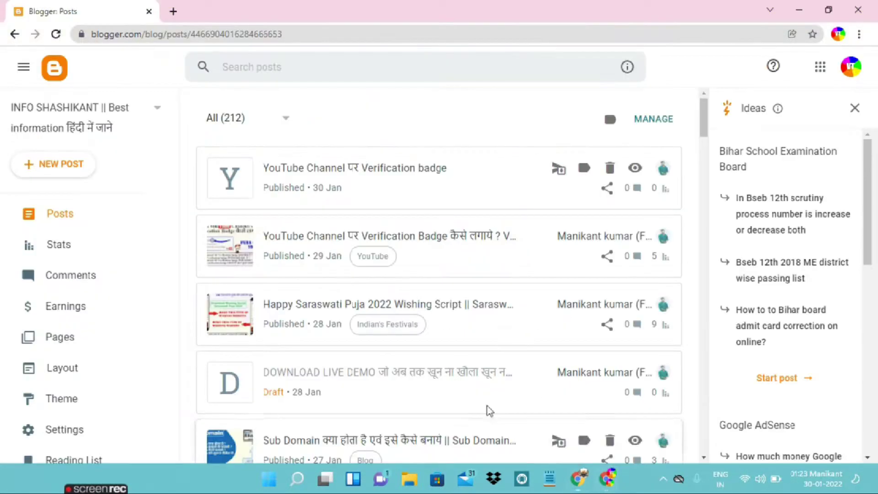
{"action": "left_click", "coordinate": [364, 169]}
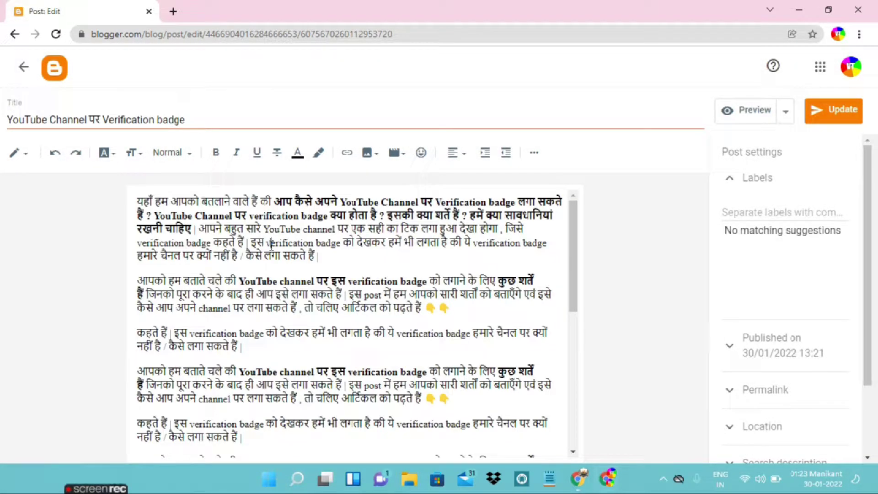
{"action": "scroll", "coordinate": [272, 250], "scroll_direction": "down", "scroll_amount": 1}
{"action": "scroll", "coordinate": [275, 327], "scroll_direction": "up", "scroll_amount": 1}
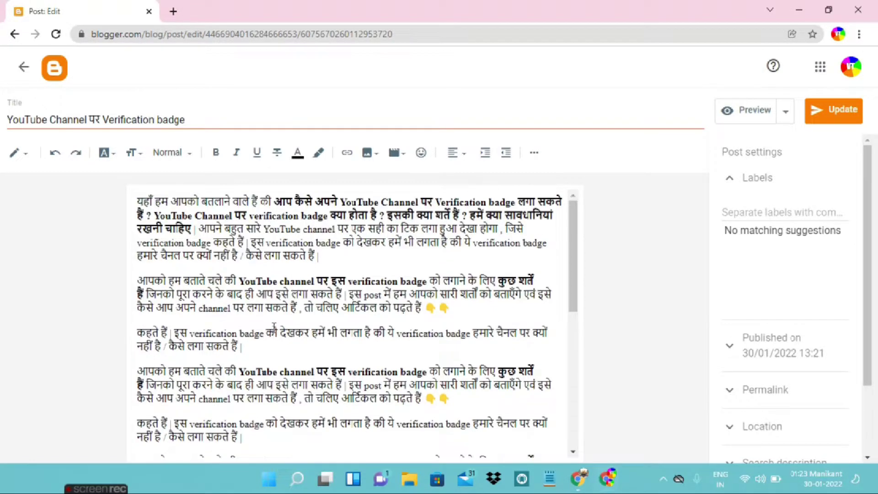
{"action": "scroll", "coordinate": [274, 327], "scroll_direction": "down", "scroll_amount": 3}
{"action": "scroll", "coordinate": [273, 327], "scroll_direction": "up", "scroll_amount": 5}
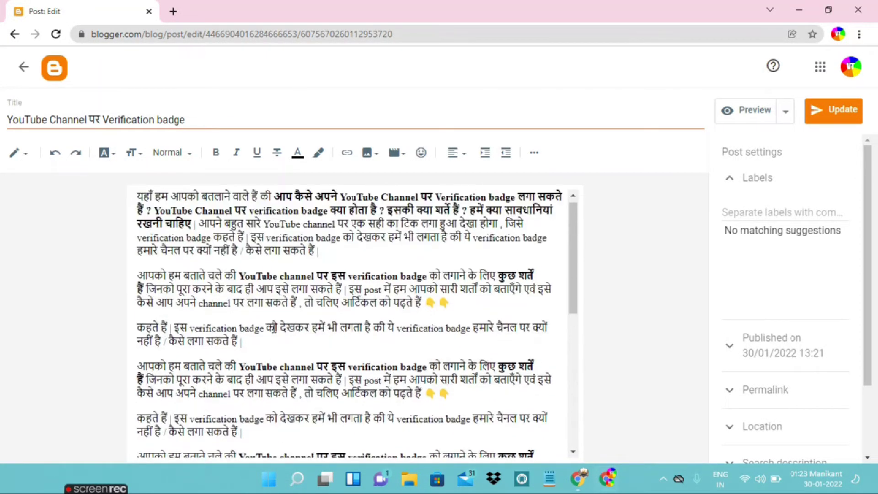
- Insert the placeholder 12345 on its own line directly below the post's second paragraph
{"action": "left_click", "coordinate": [267, 311]}
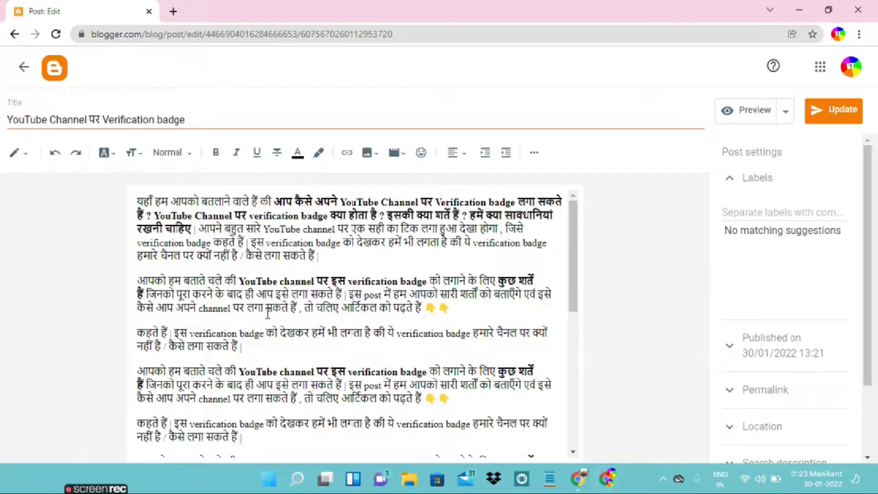
{"action": "left_click", "coordinate": [264, 316]}
{"action": "scroll", "coordinate": [264, 317], "scroll_direction": "down", "scroll_amount": 3}
{"action": "scroll", "coordinate": [264, 317], "scroll_direction": "up", "scroll_amount": 3}
{"action": "key", "text": "Return"}
{"action": "left_click", "coordinate": [171, 320]}
{"action": "type", "text": "12345"}
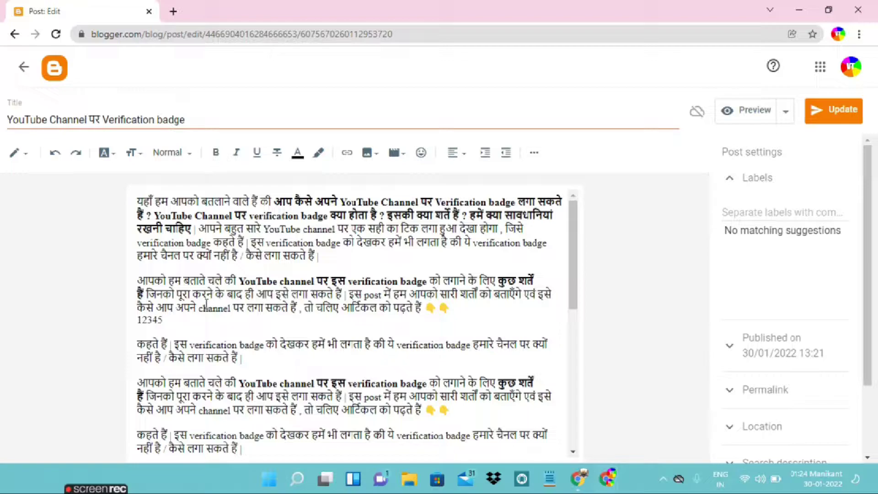
- Check the position of the 12345 placeholder and the paragraphs that follow it
{"action": "left_click_drag", "start_coordinate": [179, 319], "coordinate": [129, 324]}
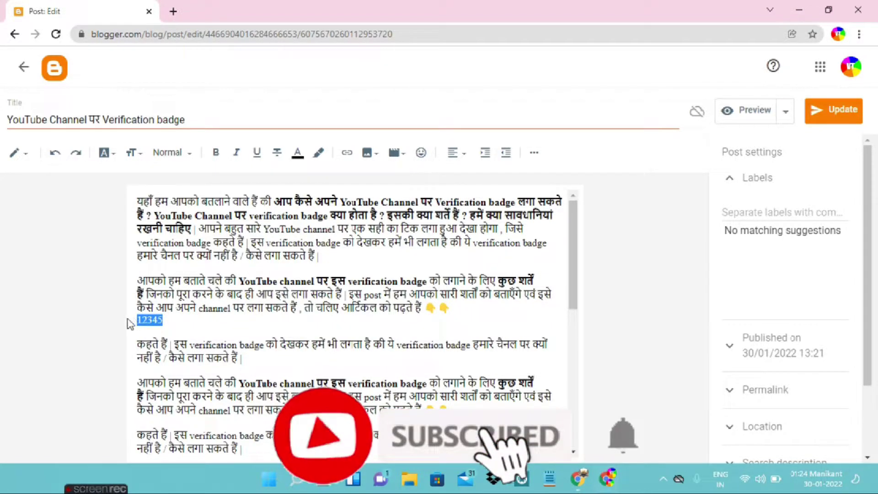
{"action": "left_click", "coordinate": [147, 319]}
{"action": "scroll", "coordinate": [166, 313], "scroll_direction": "down", "scroll_amount": 2}
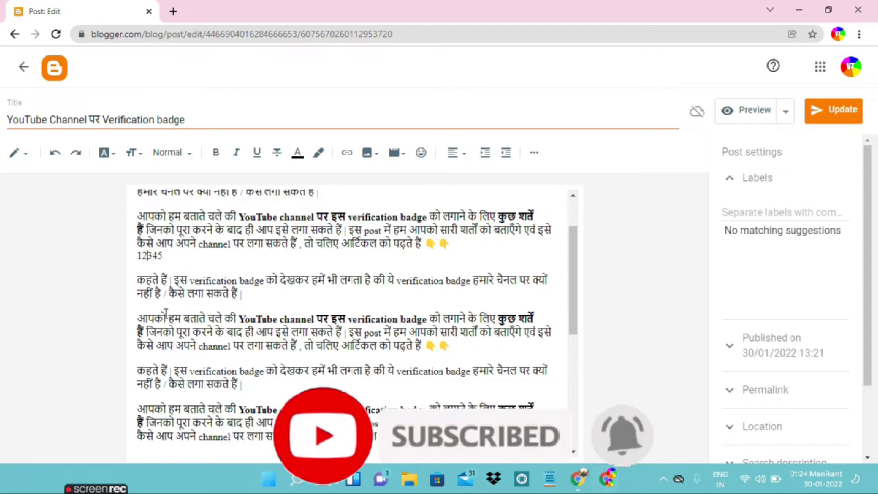
{"action": "scroll", "coordinate": [166, 312], "scroll_direction": "down", "scroll_amount": 2}
{"action": "scroll", "coordinate": [169, 291], "scroll_direction": "up", "scroll_amount": 2}
{"action": "left_click_drag", "start_coordinate": [195, 293], "coordinate": [129, 297]}
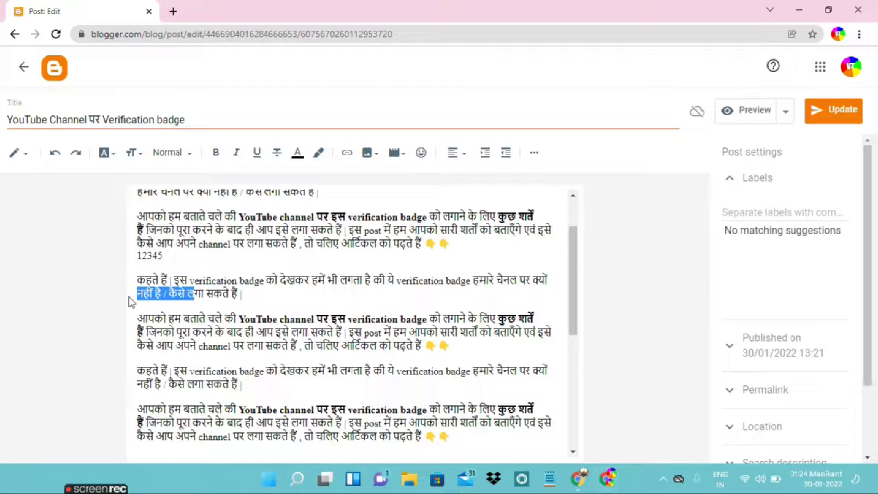
{"action": "left_click", "coordinate": [177, 296]}
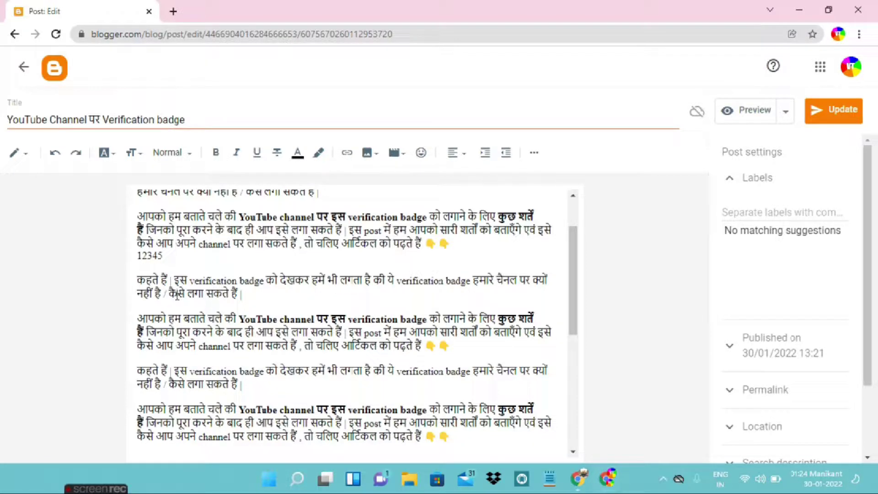
{"action": "double_click", "coordinate": [157, 255]}
{"action": "left_click", "coordinate": [169, 266]}
- Insert another 12345 placeholder on its own line above the last three paragraphs of the post
{"action": "scroll", "coordinate": [169, 284], "scroll_direction": "down", "scroll_amount": 5}
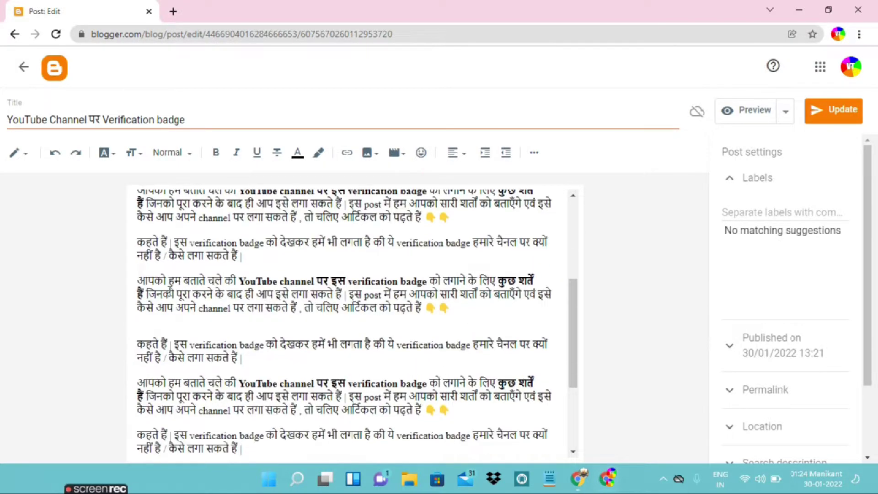
{"action": "scroll", "coordinate": [170, 328], "scroll_direction": "down", "scroll_amount": 1}
{"action": "left_click", "coordinate": [163, 327]}
{"action": "key", "text": "Return"}
{"action": "key", "text": "Up"}
{"action": "type", "text": "1234"}
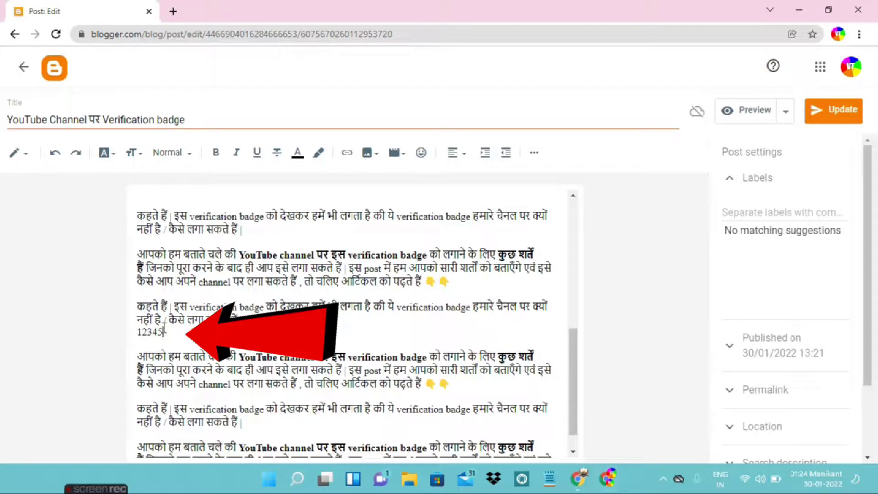
{"action": "type", "text": "5"}
- Review the positions of both 12345 placeholders in the post body
{"action": "scroll", "coordinate": [179, 353], "scroll_direction": "down", "scroll_amount": 2}
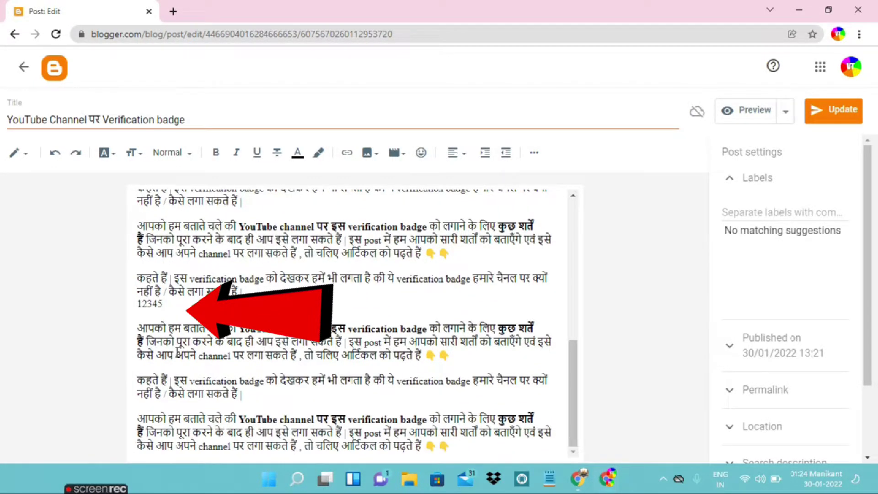
{"action": "scroll", "coordinate": [179, 352], "scroll_direction": "up", "scroll_amount": 5}
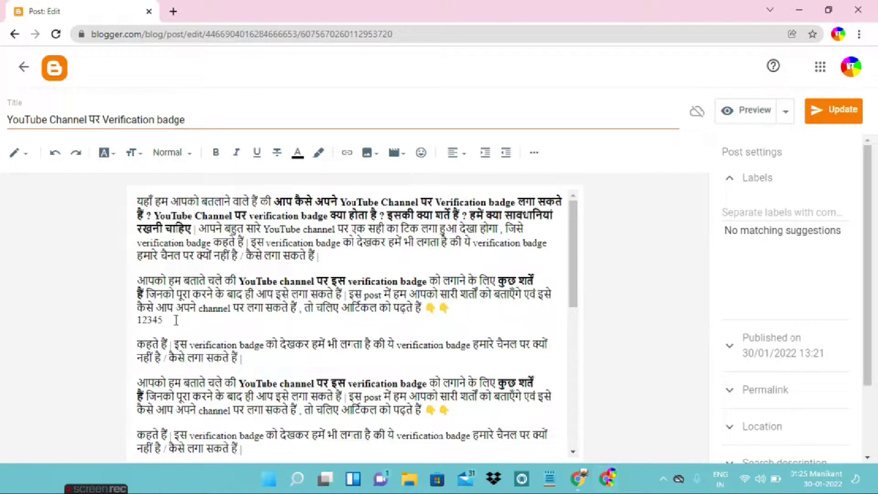
{"action": "left_click_drag", "start_coordinate": [163, 320], "coordinate": [135, 320]}
{"action": "left_click", "coordinate": [149, 320]}
{"action": "scroll", "coordinate": [205, 316], "scroll_direction": "down", "scroll_amount": 3}
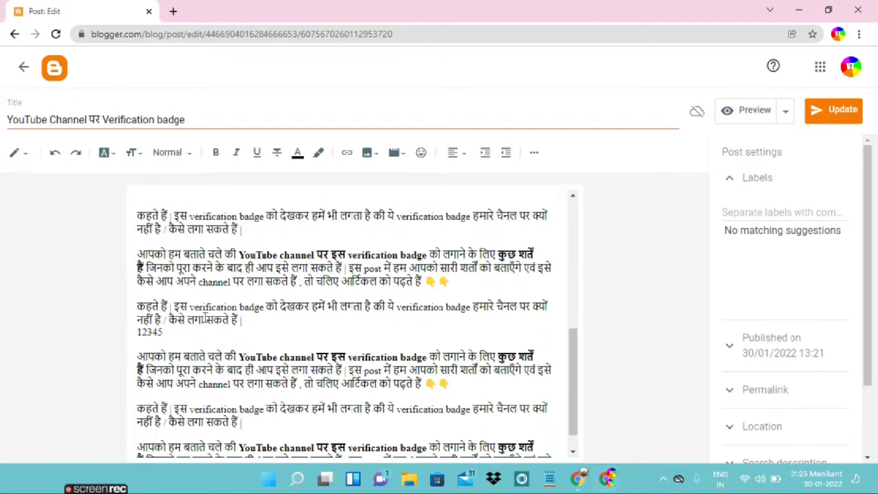
{"action": "scroll", "coordinate": [206, 274], "scroll_direction": "up", "scroll_amount": 2}
- Open Google AdSense in a new browser tab and display the ads overview by ad unit
{"action": "left_click", "coordinate": [174, 12]}
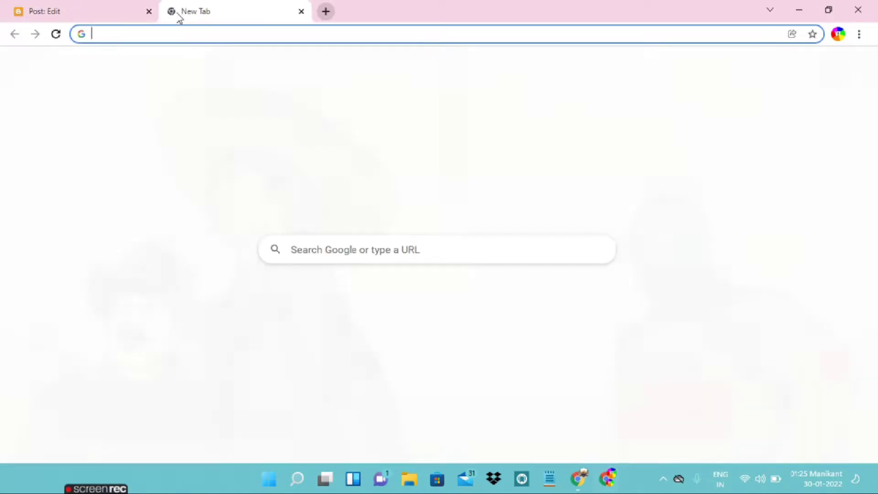
{"action": "left_click", "coordinate": [579, 309]}
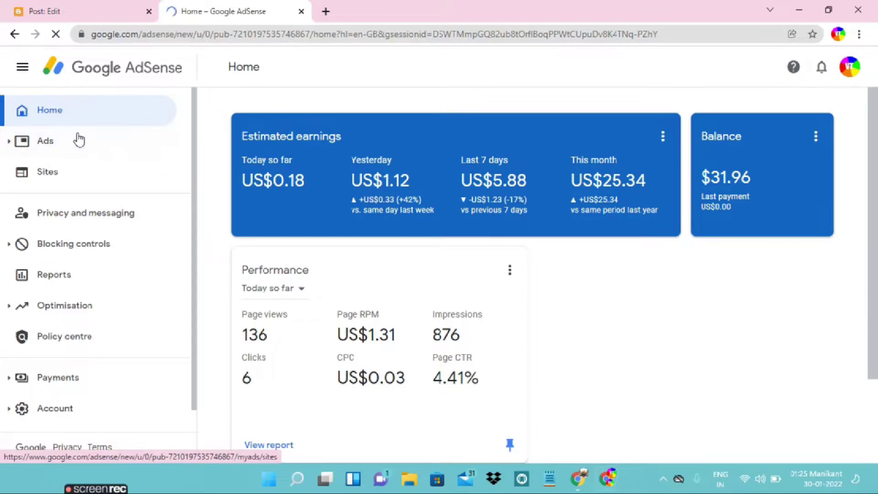
{"action": "left_click", "coordinate": [79, 141]}
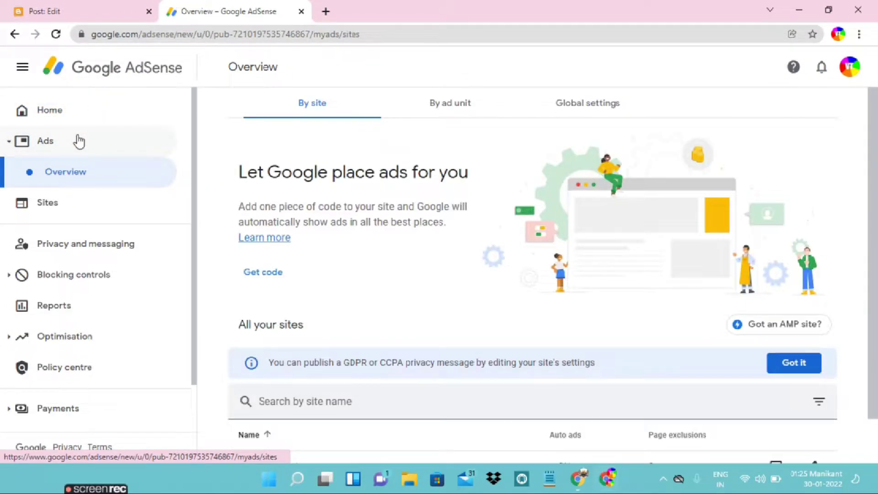
{"action": "left_click", "coordinate": [472, 116]}
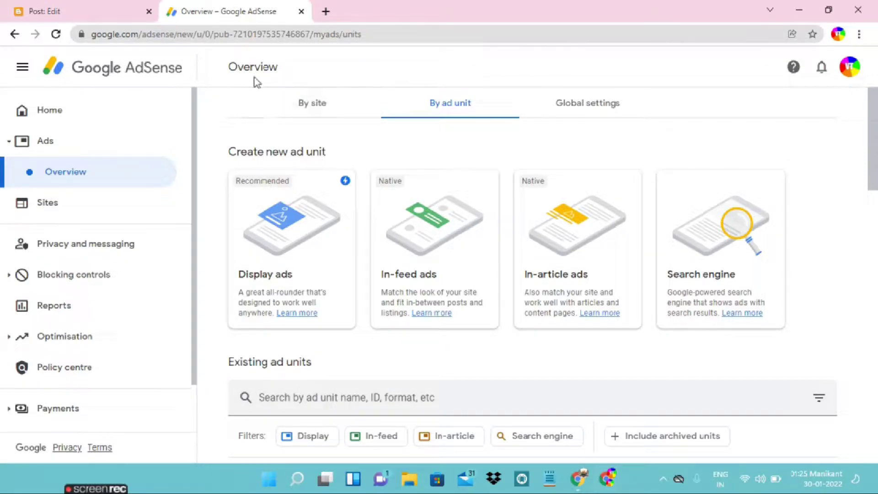
- Return to the by-site view of the AdSense ads overview and look over it
{"action": "left_click", "coordinate": [65, 144]}
{"action": "left_click", "coordinate": [66, 143]}
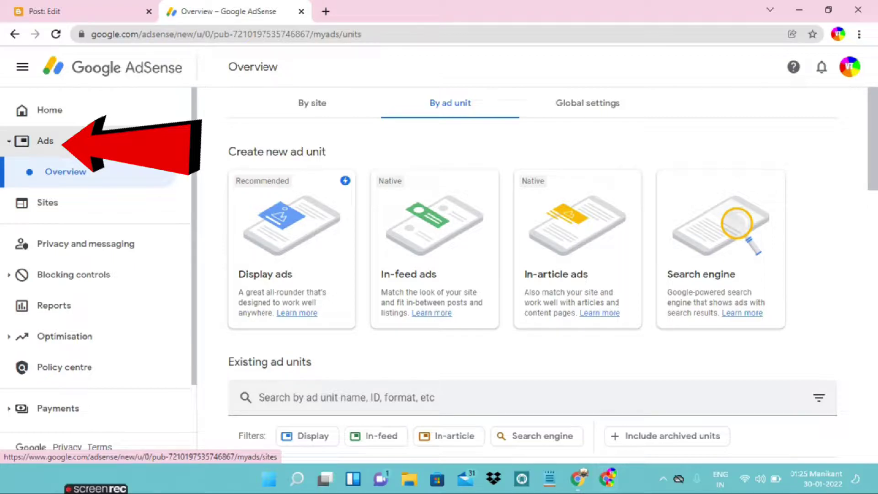
{"action": "left_click", "coordinate": [270, 112]}
{"action": "scroll", "coordinate": [409, 332], "scroll_direction": "down", "scroll_amount": 1}
{"action": "scroll", "coordinate": [407, 327], "scroll_direction": "up", "scroll_amount": 1}
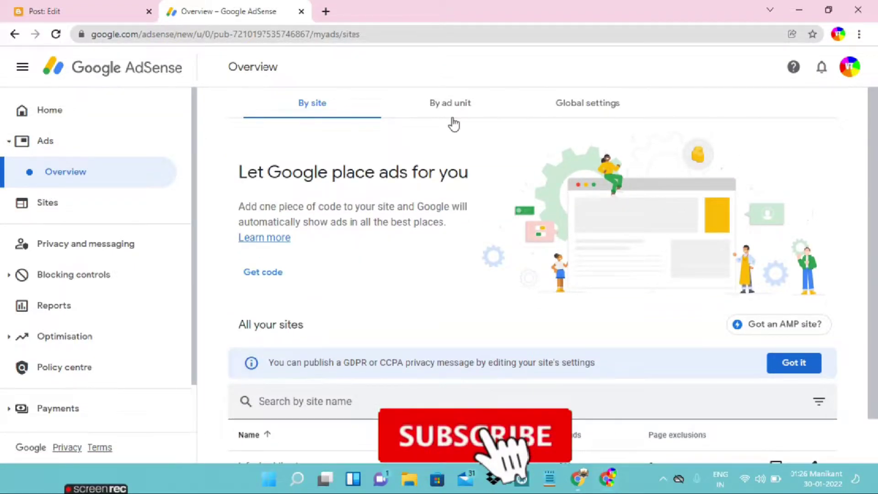
- Open the new in-article ad form from the ad-unit view, look over the ad preview and style options, and close it unsaved
{"action": "left_click", "coordinate": [462, 106]}
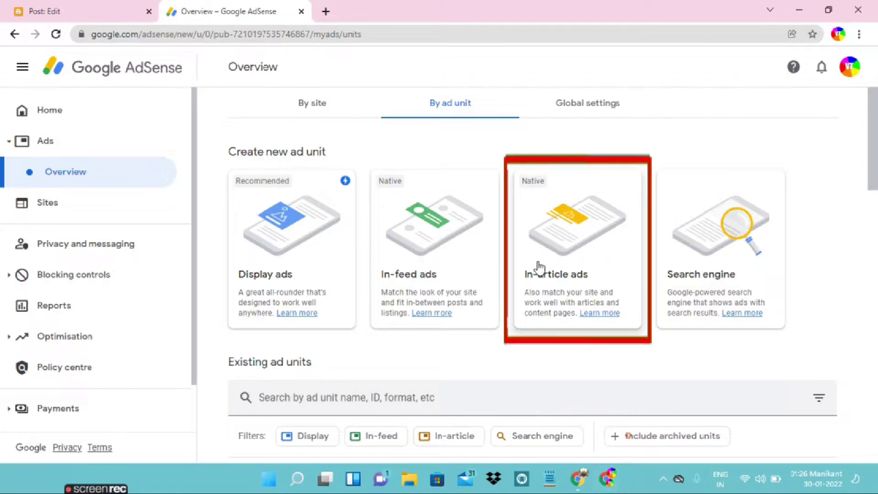
{"action": "left_click", "coordinate": [565, 229]}
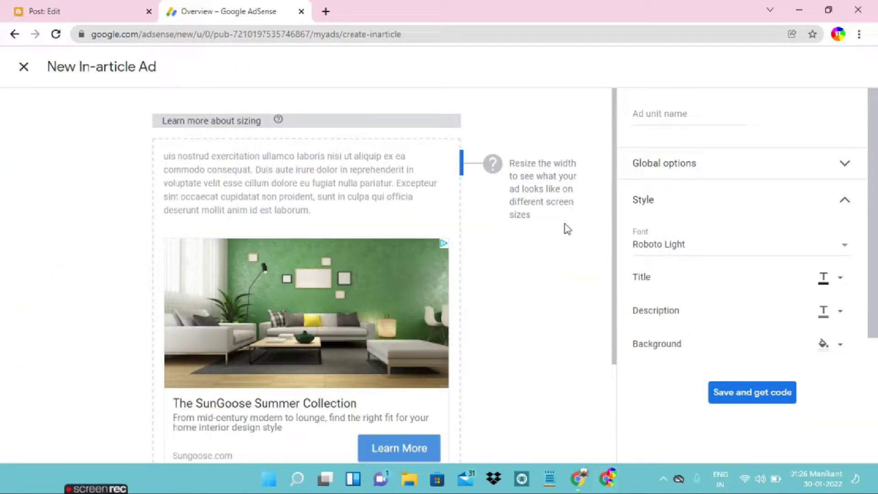
{"action": "left_click", "coordinate": [655, 113]}
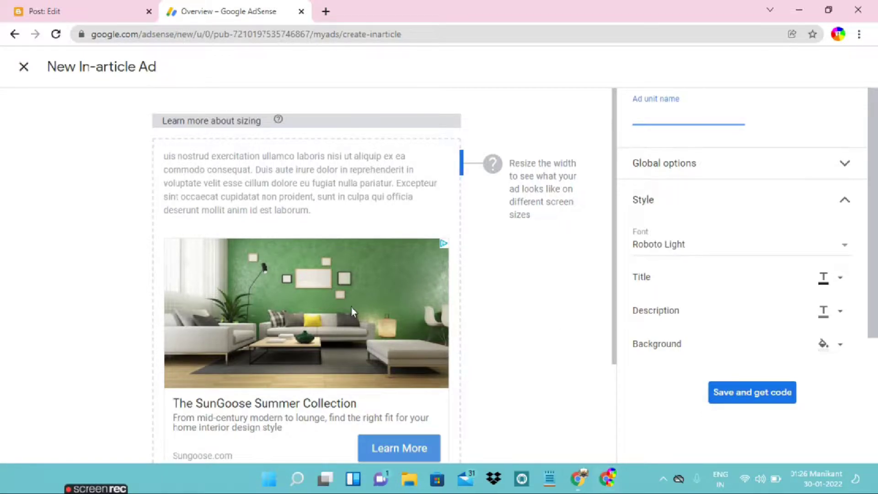
{"action": "scroll", "coordinate": [353, 307], "scroll_direction": "down", "scroll_amount": 3}
{"action": "scroll", "coordinate": [350, 320], "scroll_direction": "up", "scroll_amount": 3}
{"action": "scroll", "coordinate": [350, 323], "scroll_direction": "down", "scroll_amount": 2}
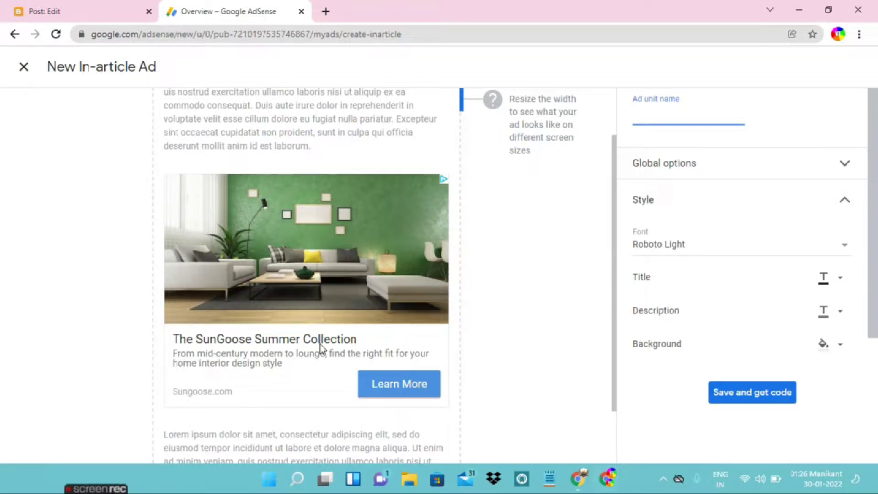
{"action": "scroll", "coordinate": [320, 344], "scroll_direction": "up", "scroll_amount": 2}
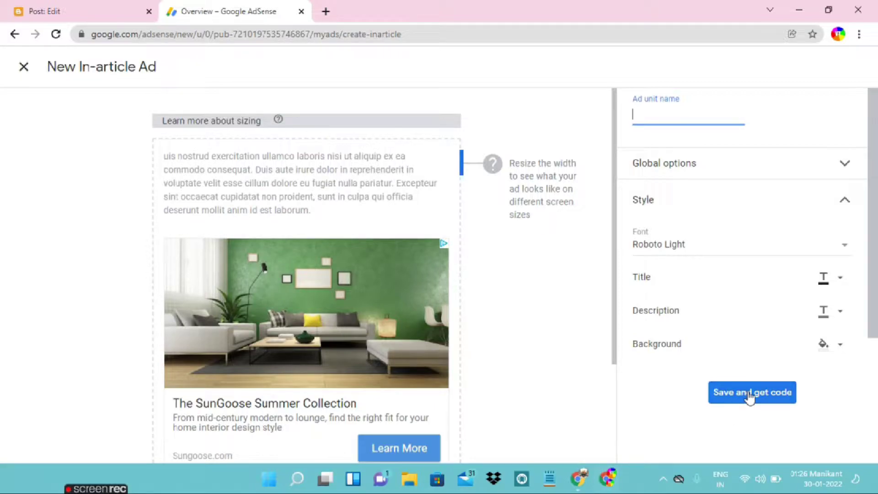
{"action": "left_click", "coordinate": [23, 68]}
- Open the ad code of the existing in-article unit article ad 813 and read the placement tips and snippet
{"action": "scroll", "coordinate": [434, 315], "scroll_direction": "down", "scroll_amount": 3}
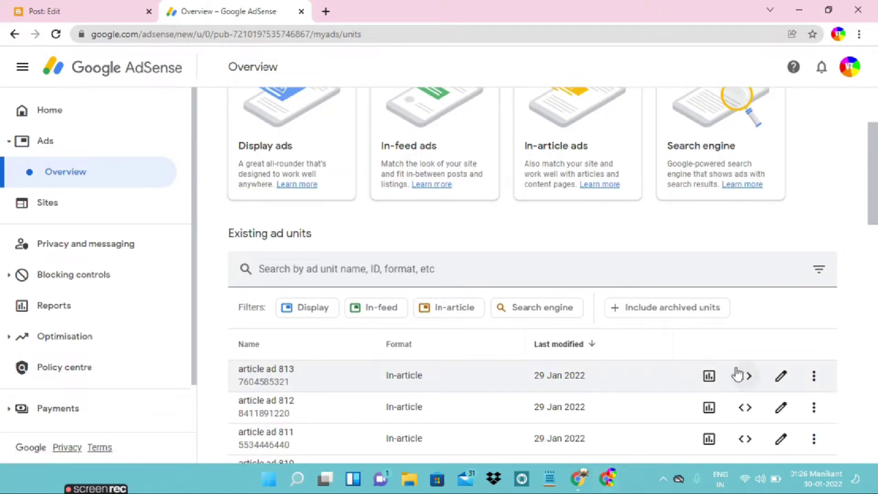
{"action": "left_click", "coordinate": [744, 375]}
{"action": "scroll", "coordinate": [395, 302], "scroll_direction": "down", "scroll_amount": 4}
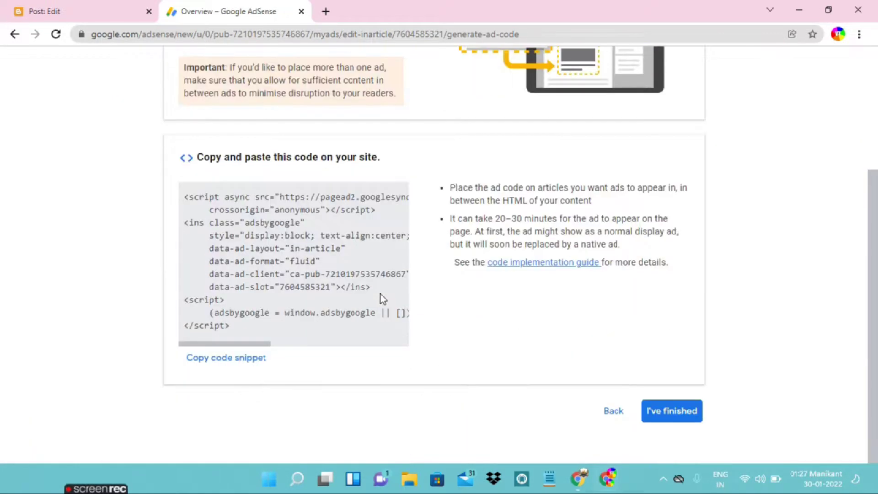
{"action": "scroll", "coordinate": [381, 294], "scroll_direction": "up", "scroll_amount": 3}
{"action": "scroll", "coordinate": [380, 297], "scroll_direction": "down", "scroll_amount": 3}
{"action": "scroll", "coordinate": [307, 288], "scroll_direction": "up", "scroll_amount": 4}
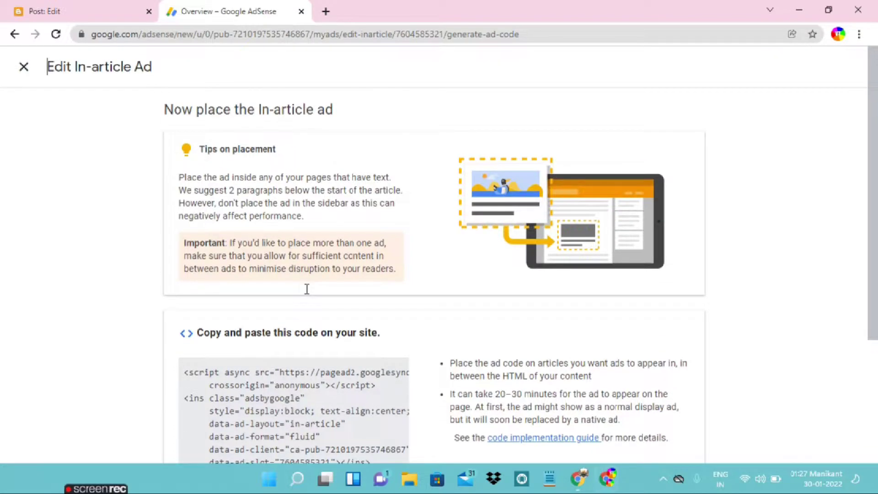
{"action": "scroll", "coordinate": [292, 304], "scroll_direction": "down", "scroll_amount": 4}
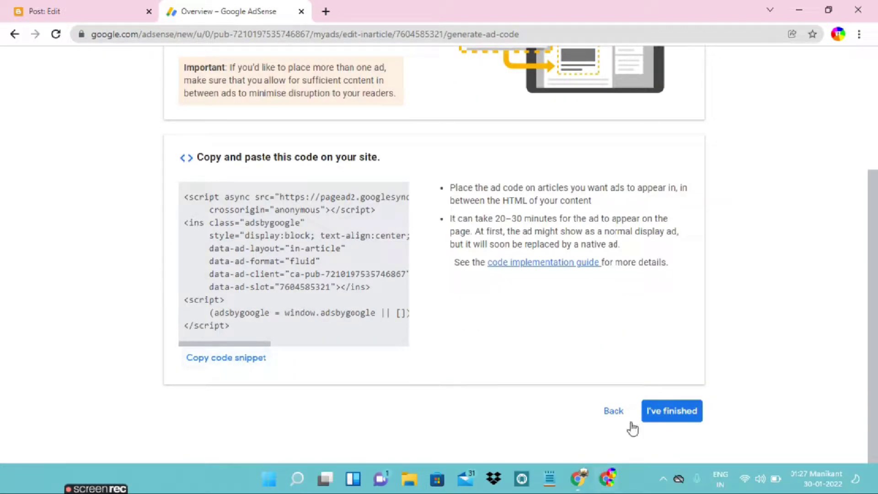
{"action": "scroll", "coordinate": [446, 314], "scroll_direction": "up", "scroll_amount": 4}
{"action": "scroll", "coordinate": [321, 324], "scroll_direction": "down", "scroll_amount": 4}
- Copy the article ad 813 code snippet into an empty Notepad document and finish the AdSense code page
{"action": "left_click", "coordinate": [255, 358]}
{"action": "left_click", "coordinate": [550, 476]}
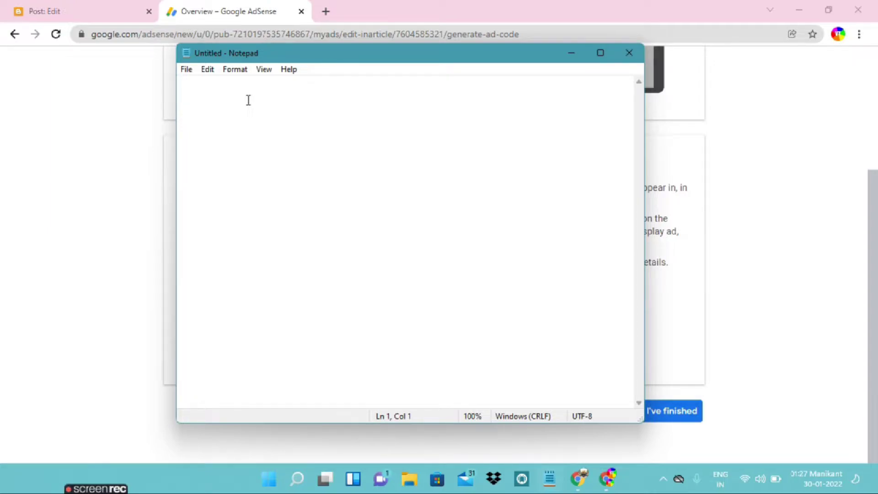
{"action": "key", "text": "ctrl+v"}
{"action": "left_click", "coordinate": [147, 203]}
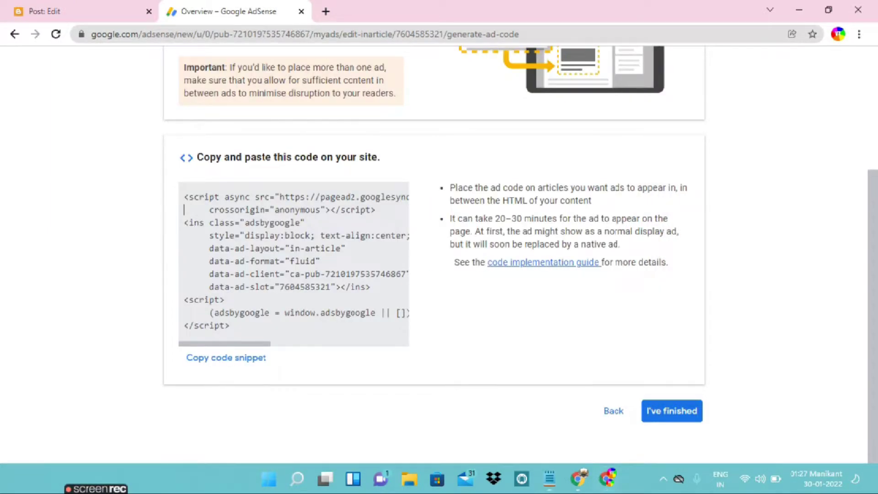
{"action": "left_click", "coordinate": [679, 412]}
{"action": "scroll", "coordinate": [515, 363], "scroll_direction": "down", "scroll_amount": 3}
{"action": "scroll", "coordinate": [515, 363], "scroll_direction": "up", "scroll_amount": 5}
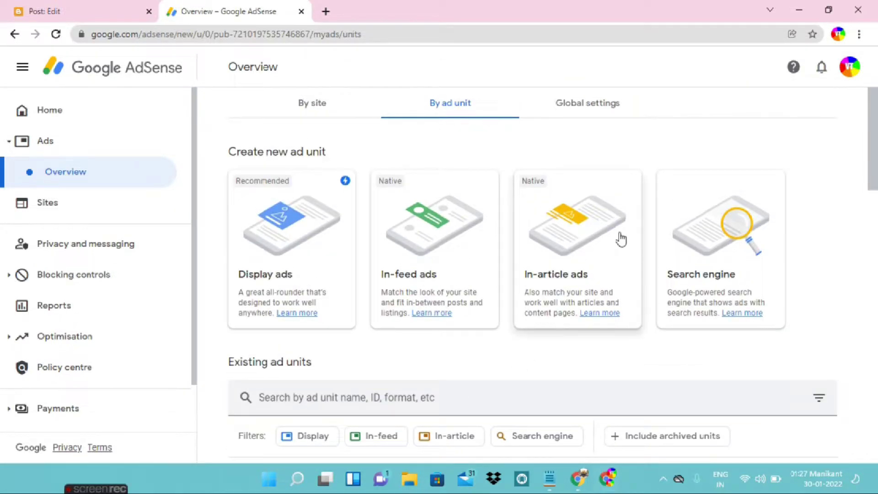
{"action": "left_click", "coordinate": [607, 240]}
{"action": "left_click", "coordinate": [651, 118]}
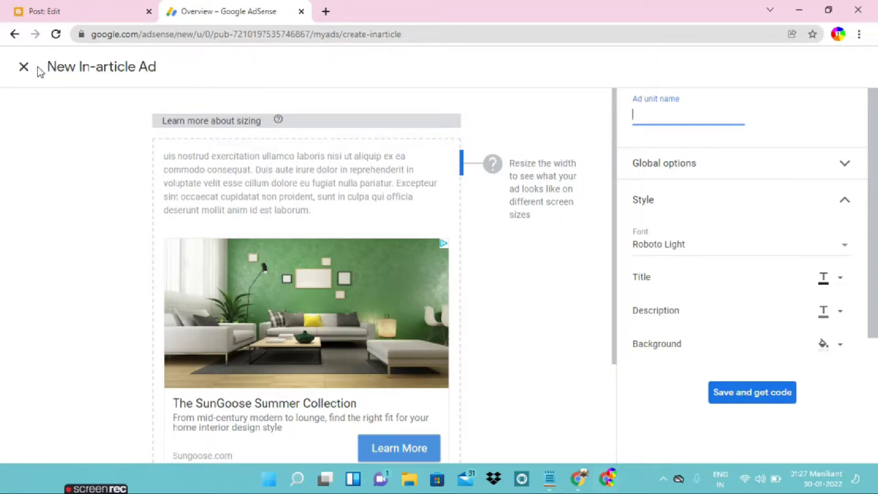
{"action": "left_click", "coordinate": [24, 67]}
- Open the ad code of the existing in-article unit article ad 812 and copy its code snippet
{"action": "scroll", "coordinate": [407, 277], "scroll_direction": "down", "scroll_amount": 2}
{"action": "scroll", "coordinate": [407, 276], "scroll_direction": "down", "scroll_amount": 2}
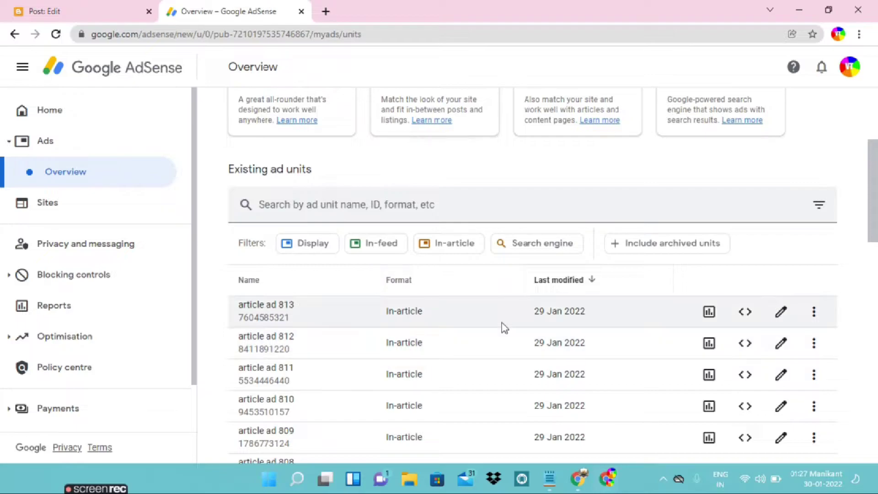
{"action": "scroll", "coordinate": [548, 377], "scroll_direction": "up", "scroll_amount": 1}
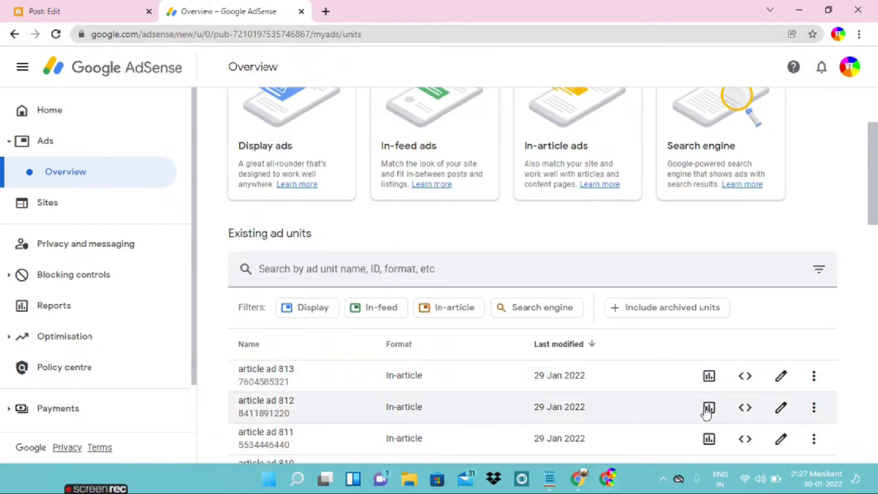
{"action": "left_click", "coordinate": [742, 407]}
{"action": "scroll", "coordinate": [364, 278], "scroll_direction": "down", "scroll_amount": 3}
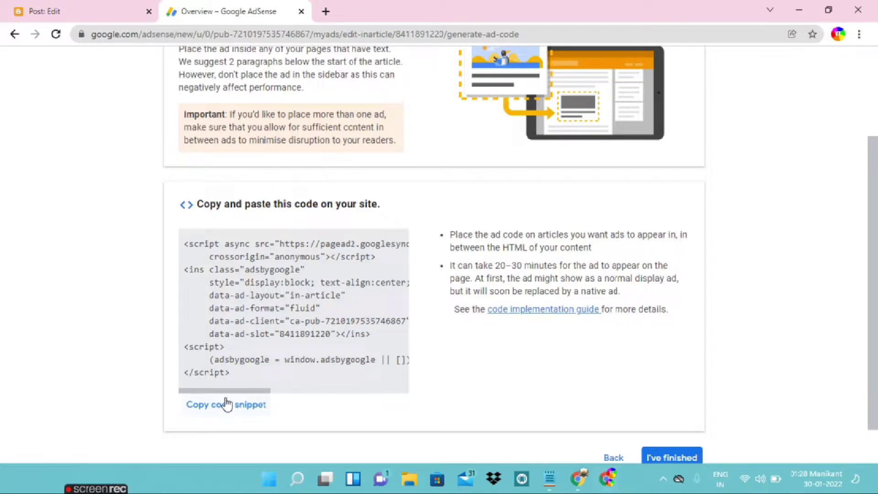
- Paste the article ad 812 code below the first snippet in Notepad, separated by blank lines, and finish the AdSense code page
{"action": "left_click", "coordinate": [550, 479]}
{"action": "key", "text": "Return"}
{"action": "key", "text": "Return"}
{"action": "key", "text": "Return"}
{"action": "key", "text": "Return"}
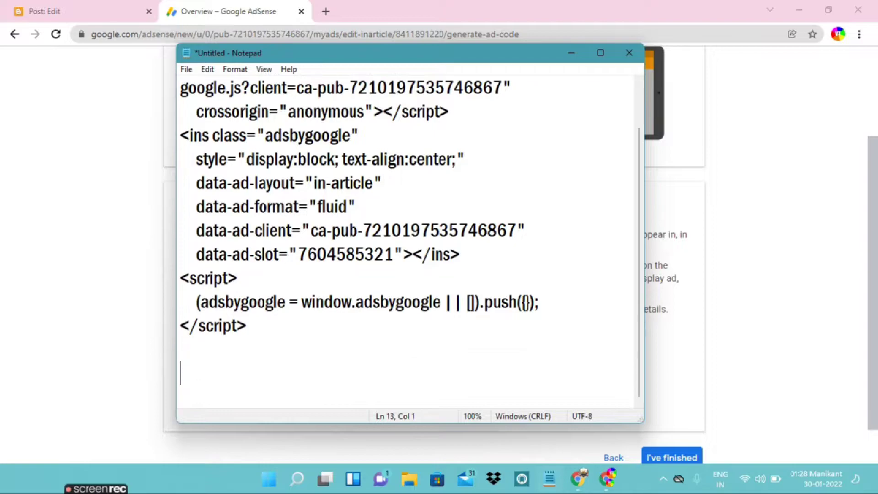
{"action": "key", "text": "Return"}
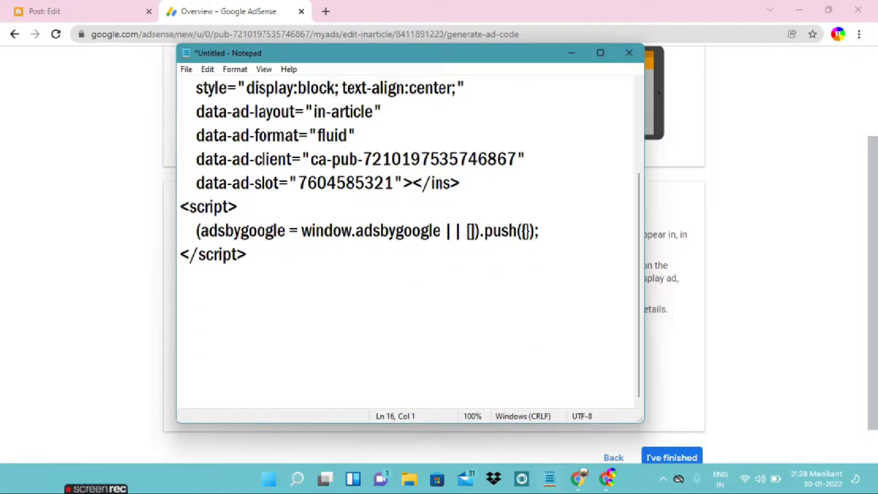
{"action": "key", "text": "ctrl+v"}
{"action": "scroll", "coordinate": [318, 316], "scroll_direction": "up", "scroll_amount": 3}
{"action": "scroll", "coordinate": [318, 316], "scroll_direction": "up", "scroll_amount": 2}
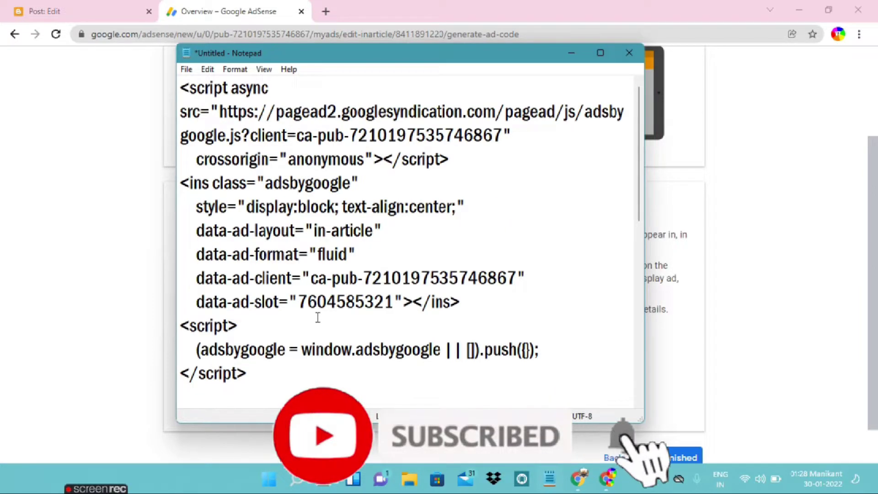
{"action": "scroll", "coordinate": [284, 316], "scroll_direction": "down", "scroll_amount": 4}
{"action": "left_click", "coordinate": [149, 338]}
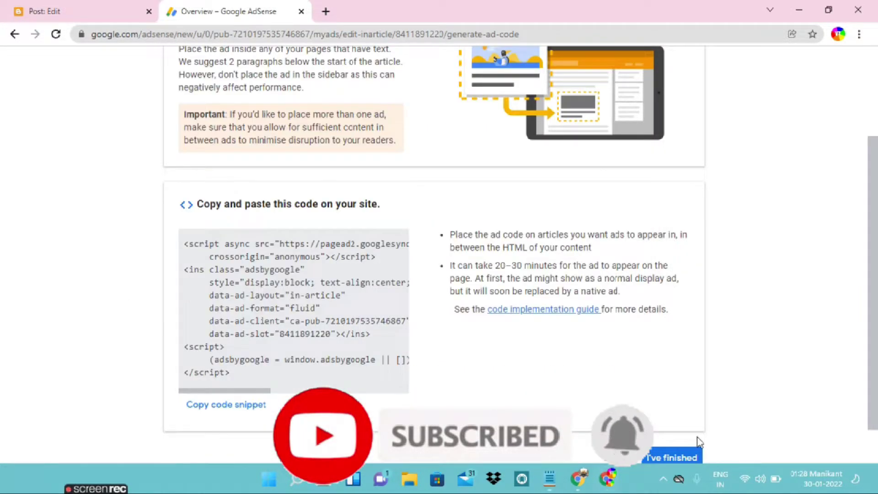
{"action": "left_click", "coordinate": [671, 454]}
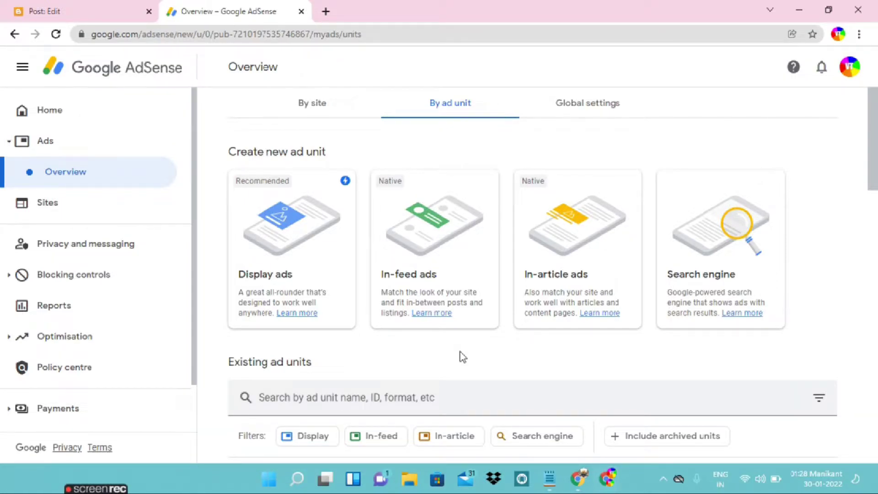
- Return to the Blogger post, check the 12345 placeholders, and switch the editor to HTML view
{"action": "left_click", "coordinate": [43, 10]}
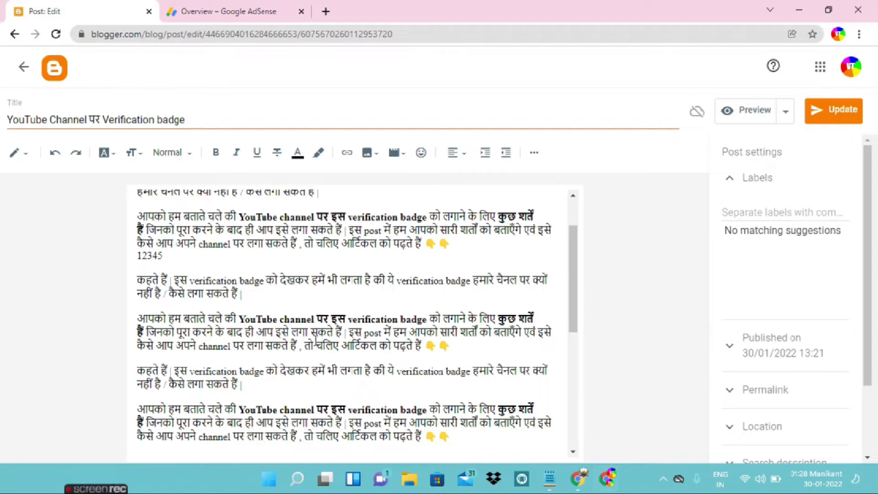
{"action": "key", "text": "ctrl+z"}
{"action": "key", "text": "ctrl+z"}
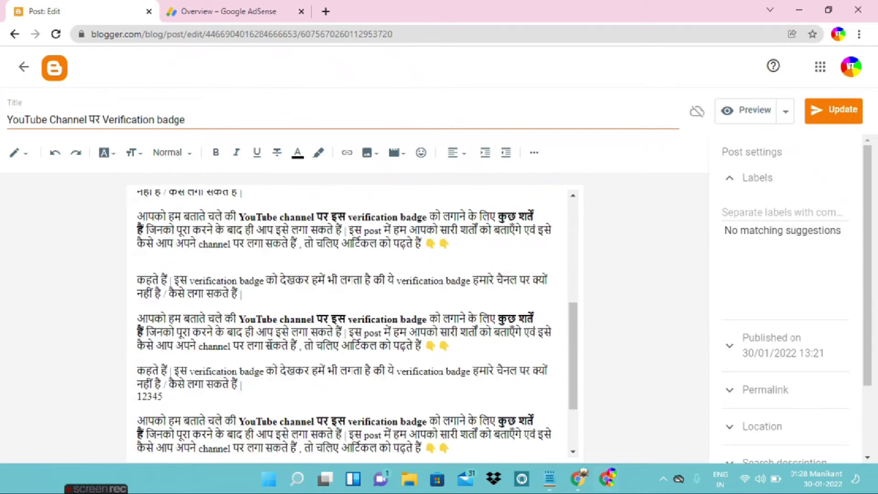
{"action": "key", "text": "ctrl+z"}
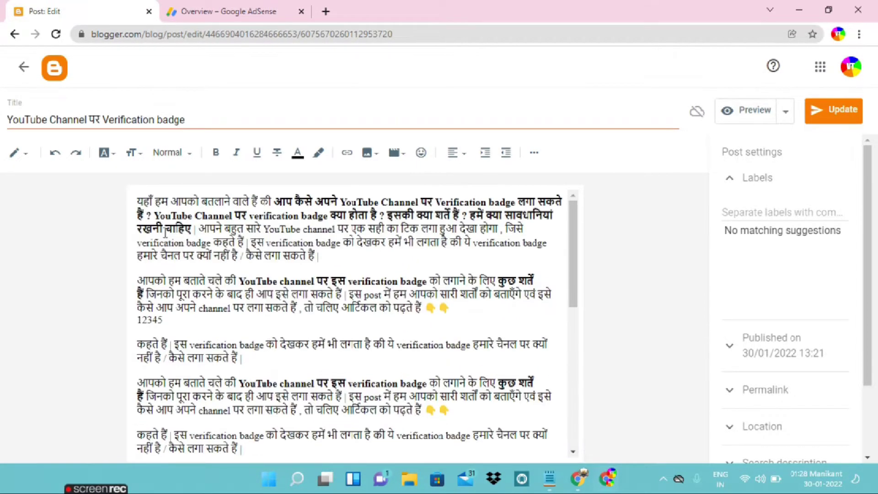
{"action": "left_click", "coordinate": [20, 158]}
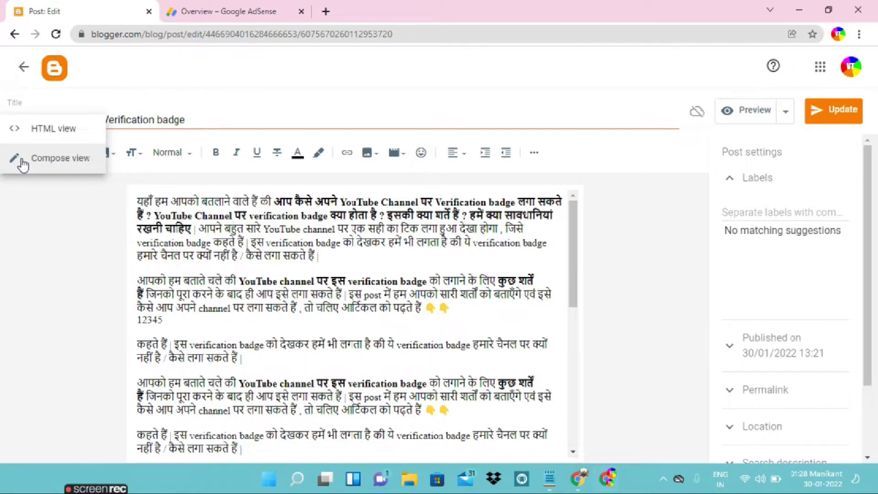
{"action": "left_click", "coordinate": [48, 133]}
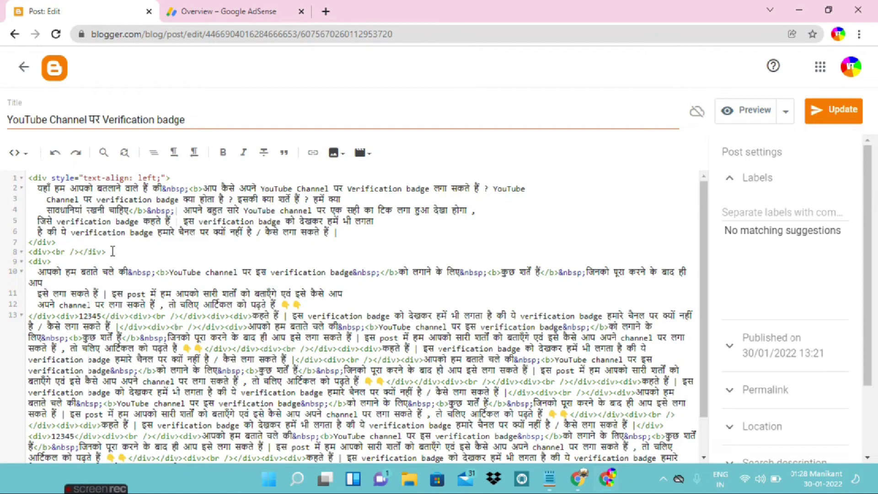
- Search the post's HTML code for 12345 to locate the ad placeholders
{"action": "scroll", "coordinate": [139, 297], "scroll_direction": "down", "scroll_amount": 1}
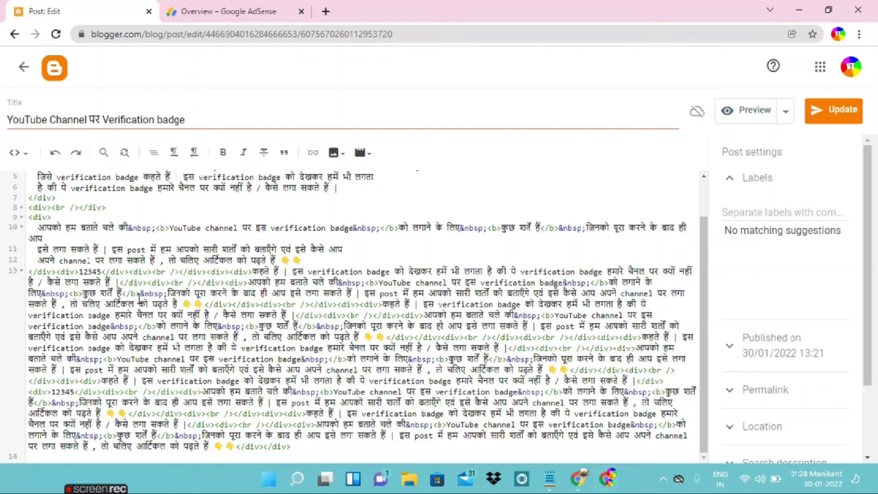
{"action": "scroll", "coordinate": [139, 297], "scroll_direction": "up", "scroll_amount": 1}
{"action": "scroll", "coordinate": [139, 297], "scroll_direction": "down", "scroll_amount": 1}
{"action": "scroll", "coordinate": [140, 297], "scroll_direction": "up", "scroll_amount": 1}
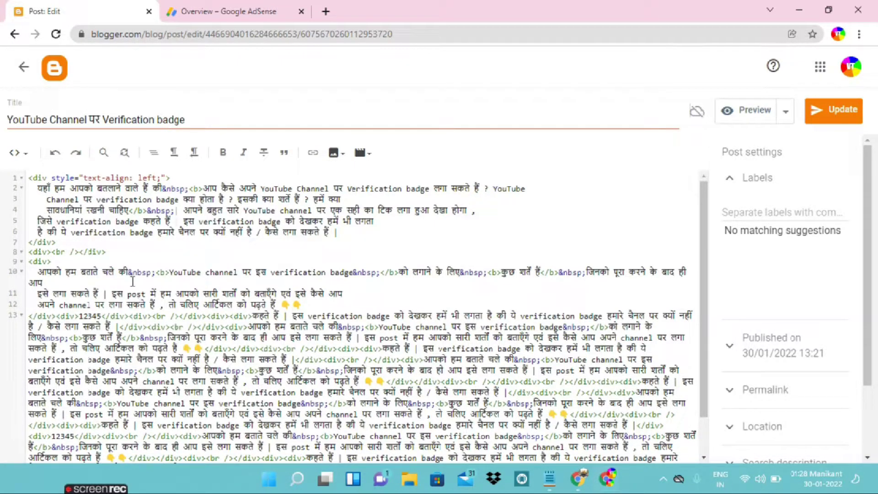
{"action": "left_click", "coordinate": [104, 153]}
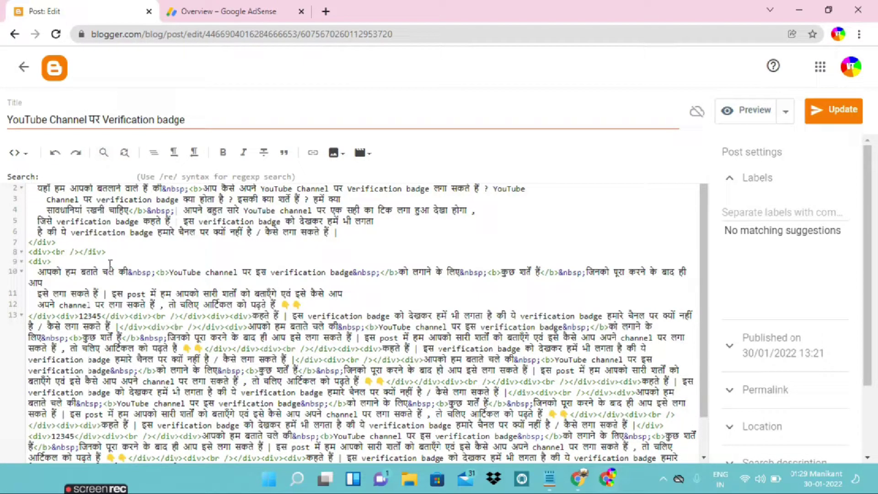
{"action": "type", "text": "12345"}
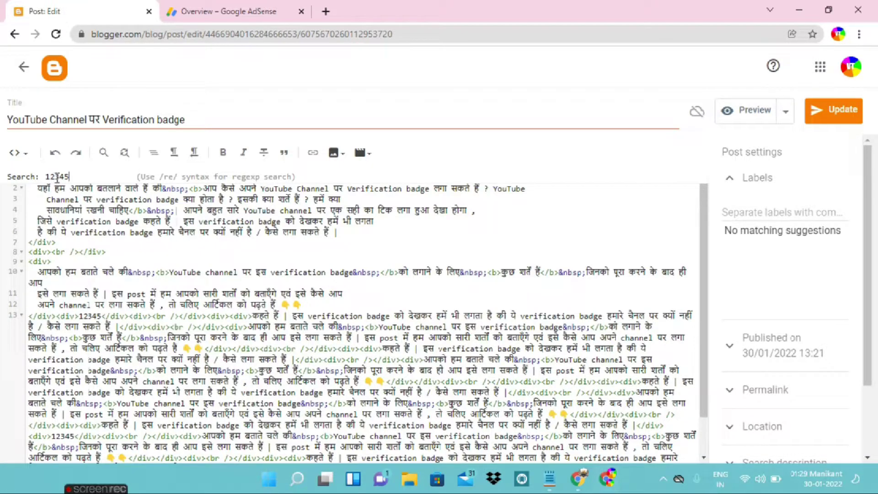
{"action": "left_click_drag", "start_coordinate": [70, 177], "coordinate": [45, 177]}
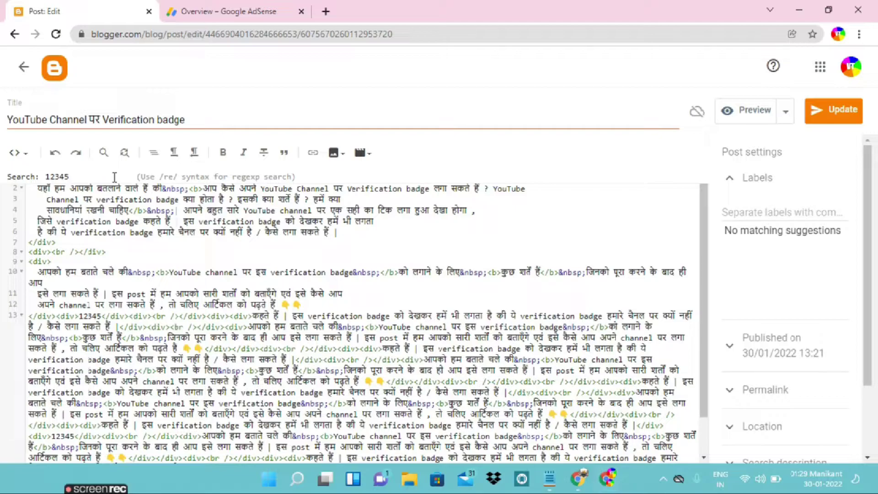
{"action": "key", "text": "Return"}
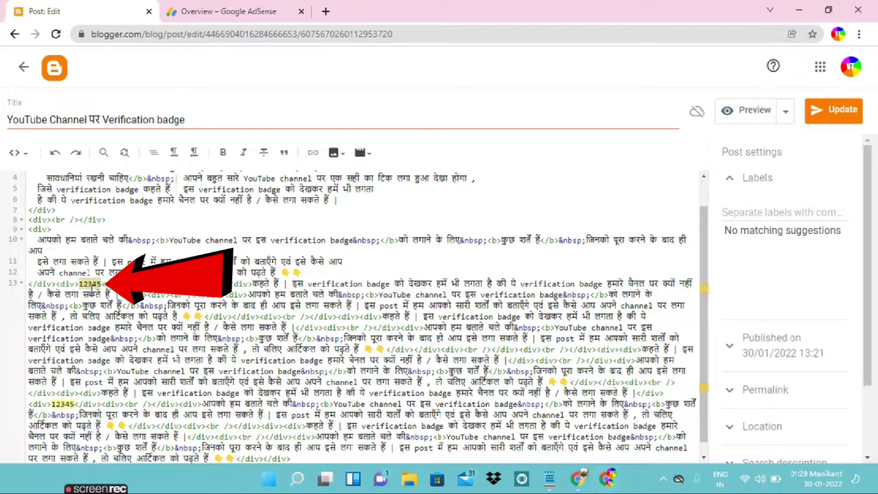
- Copy the whole first in-article ad code snippet from the Notepad file
{"action": "scroll", "coordinate": [91, 288], "scroll_direction": "down", "scroll_amount": 1}
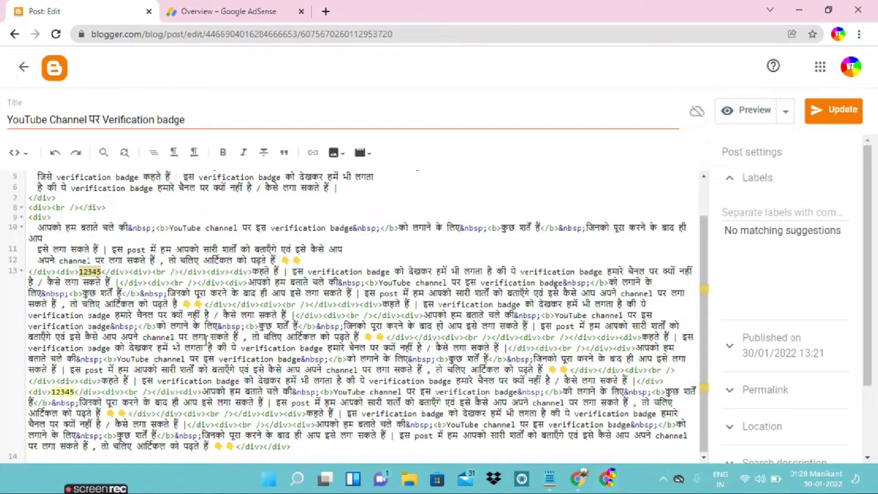
{"action": "left_click", "coordinate": [550, 478]}
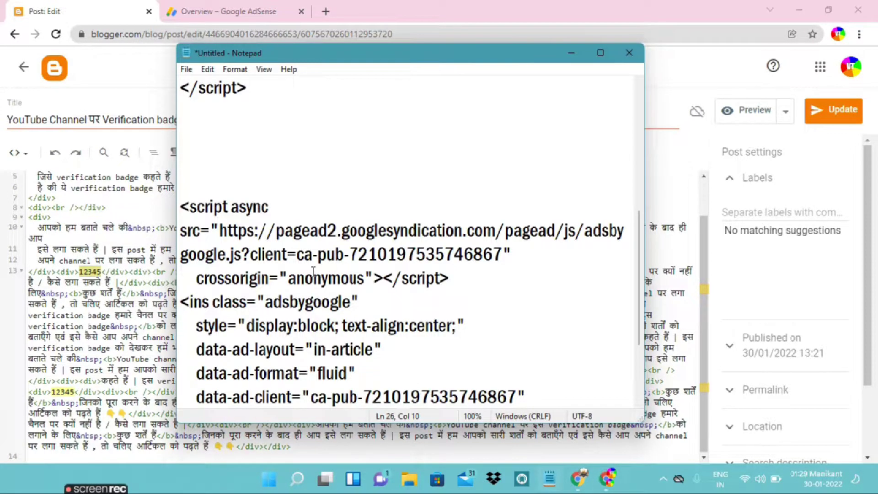
{"action": "scroll", "coordinate": [313, 271], "scroll_direction": "down", "scroll_amount": 1}
{"action": "scroll", "coordinate": [313, 272], "scroll_direction": "down", "scroll_amount": 1}
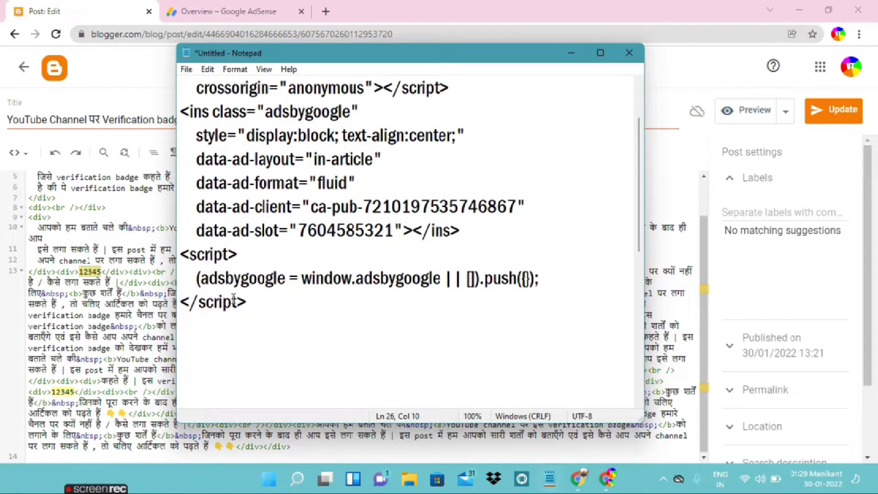
{"action": "left_click_drag", "start_coordinate": [247, 302], "coordinate": [132, 37]}
{"action": "right_click", "coordinate": [246, 176]}
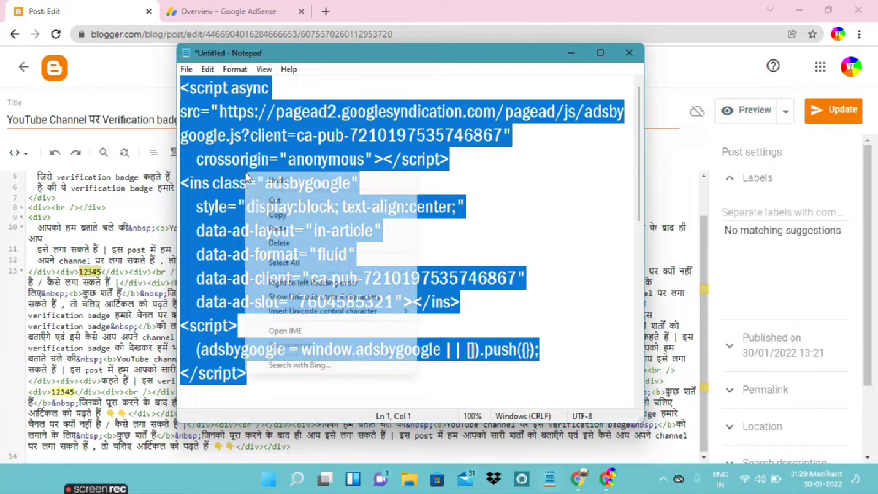
{"action": "left_click", "coordinate": [278, 214]}
- Replace the first 12345 placeholder in the Blogger post's HTML with the copied ad code
{"action": "left_click", "coordinate": [143, 282]}
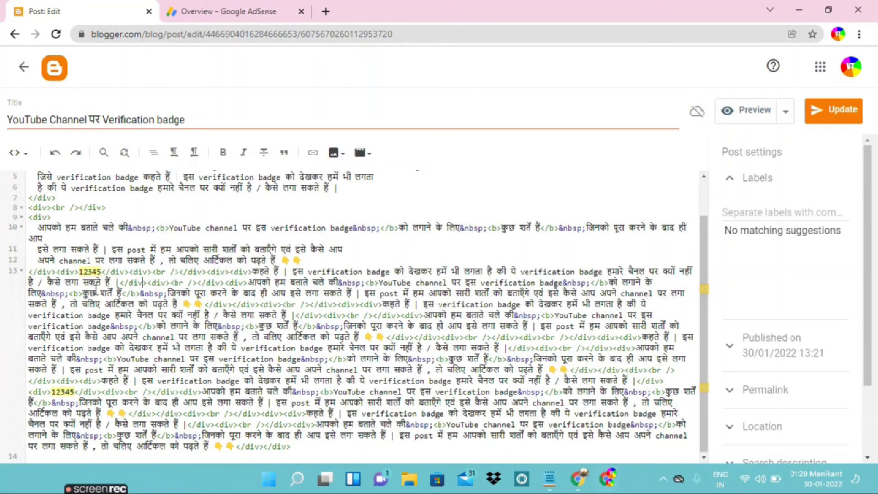
{"action": "right_click", "coordinate": [93, 271]}
{"action": "left_click", "coordinate": [198, 132]}
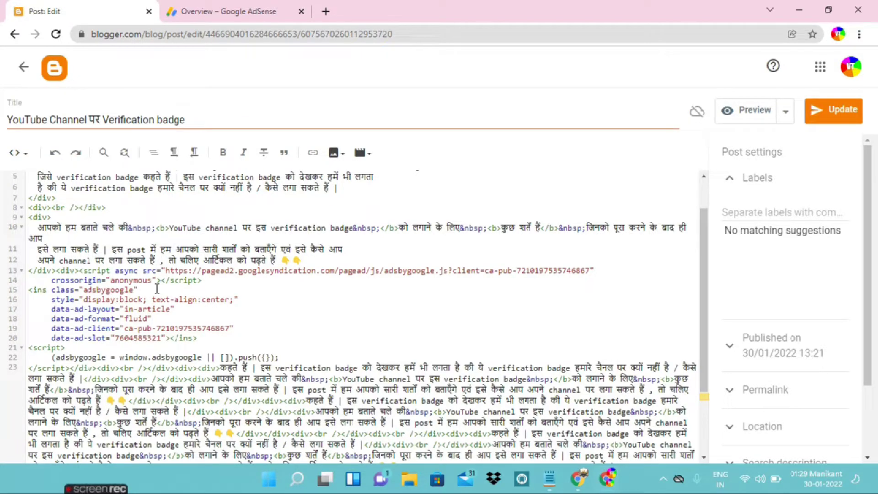
- Check the inserted ad code and search the HTML for 12345 again to locate the remaining placeholder
{"action": "scroll", "coordinate": [157, 289], "scroll_direction": "down", "scroll_amount": 2}
{"action": "scroll", "coordinate": [157, 289], "scroll_direction": "up", "scroll_amount": 3}
{"action": "scroll", "coordinate": [156, 289], "scroll_direction": "down", "scroll_amount": 3}
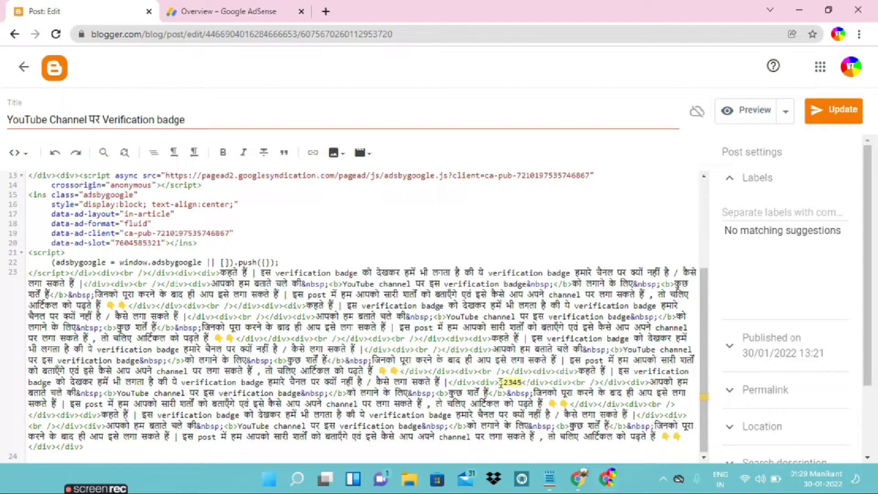
{"action": "left_click", "coordinate": [104, 155]}
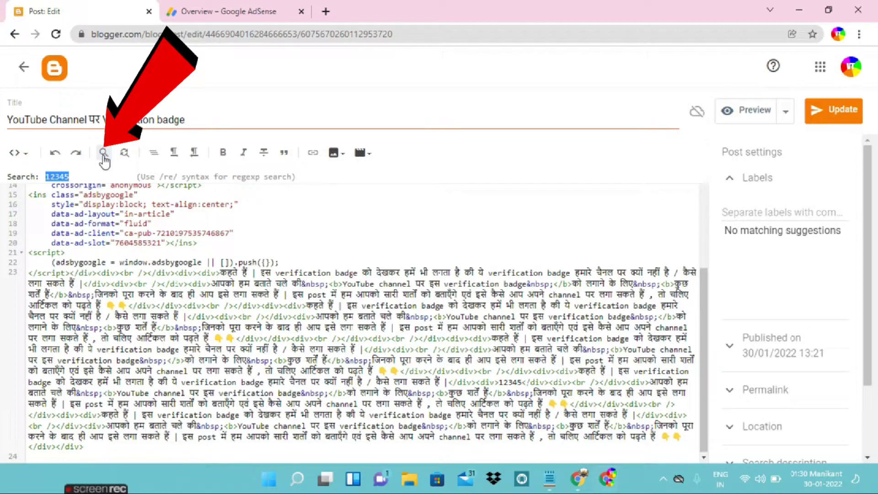
{"action": "key", "text": "Return"}
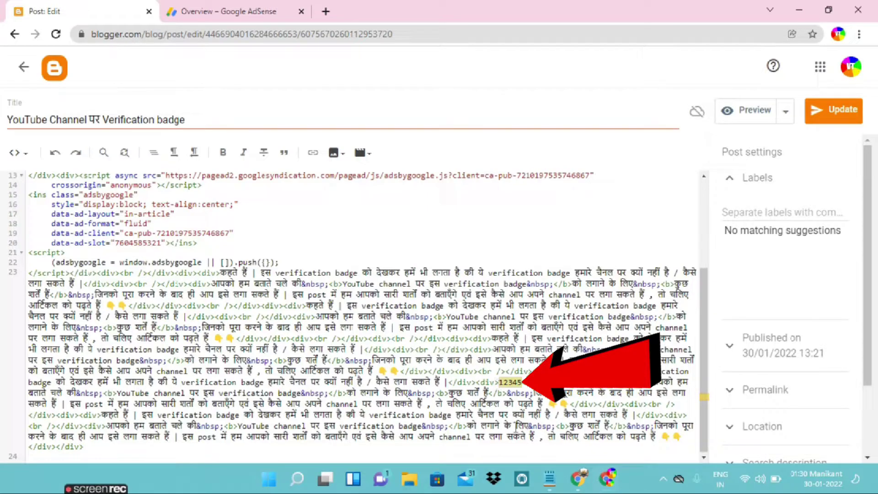
- Copy the second in-article ad code snippet, the article ad 812 unit, from the Notepad file
{"action": "left_click", "coordinate": [549, 478]}
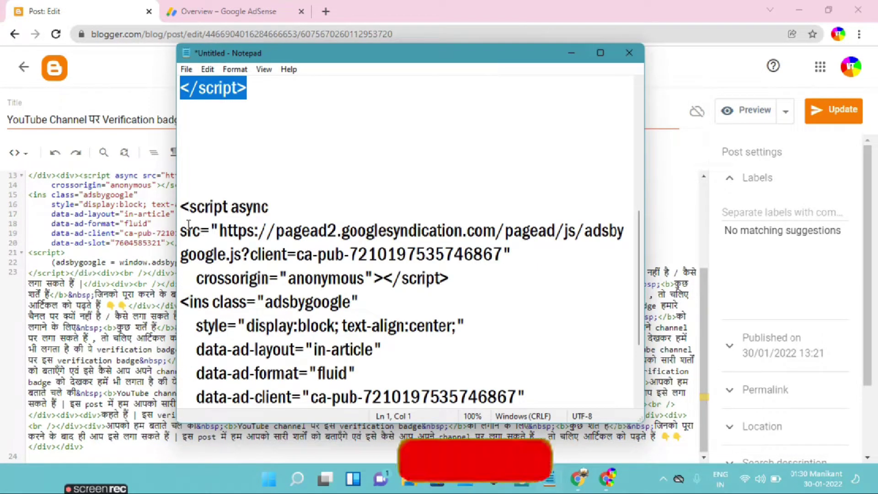
{"action": "left_click_drag", "start_coordinate": [181, 208], "coordinate": [255, 411]}
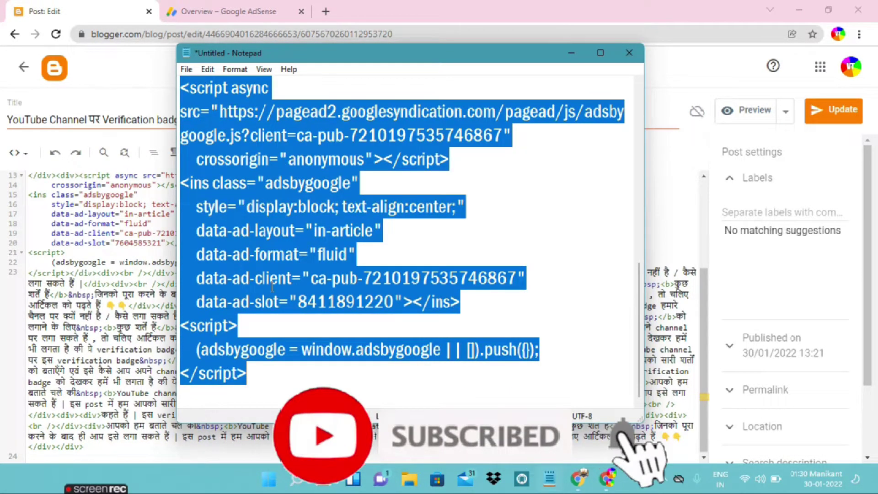
{"action": "right_click", "coordinate": [250, 261]}
{"action": "left_click", "coordinate": [287, 304]}
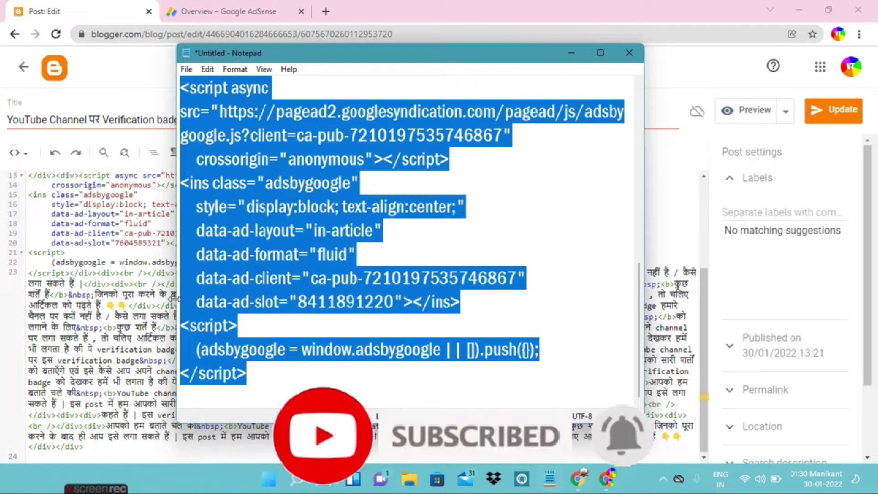
- Replace the remaining 12345 placeholder in the post's HTML with the second ad code and check the inserted code
{"action": "left_click", "coordinate": [549, 478]}
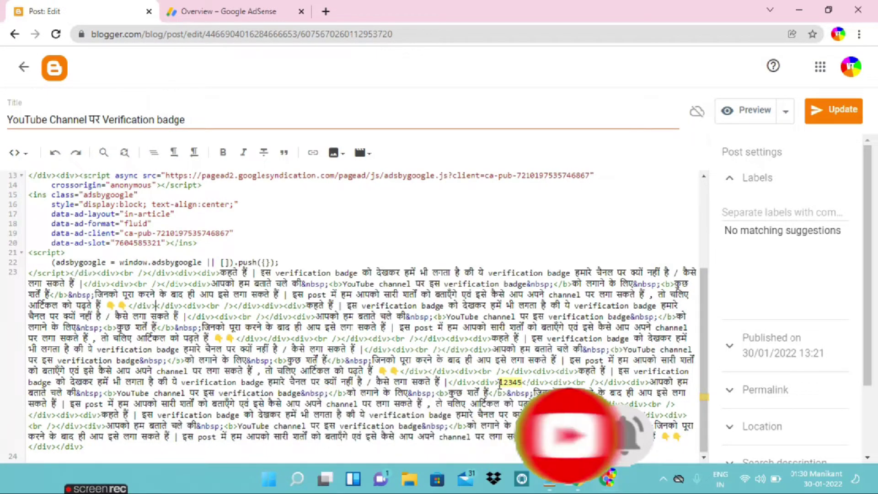
{"action": "left_click_drag", "start_coordinate": [498, 382], "coordinate": [517, 387]}
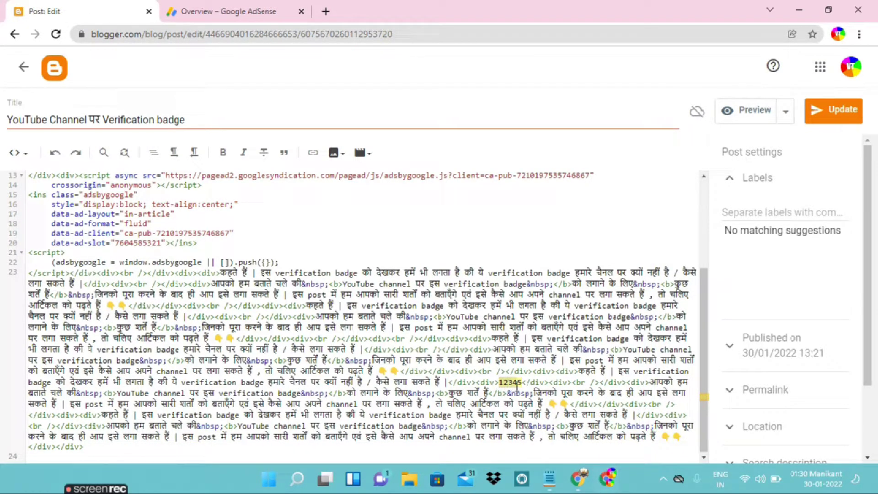
{"action": "right_click", "coordinate": [516, 384]}
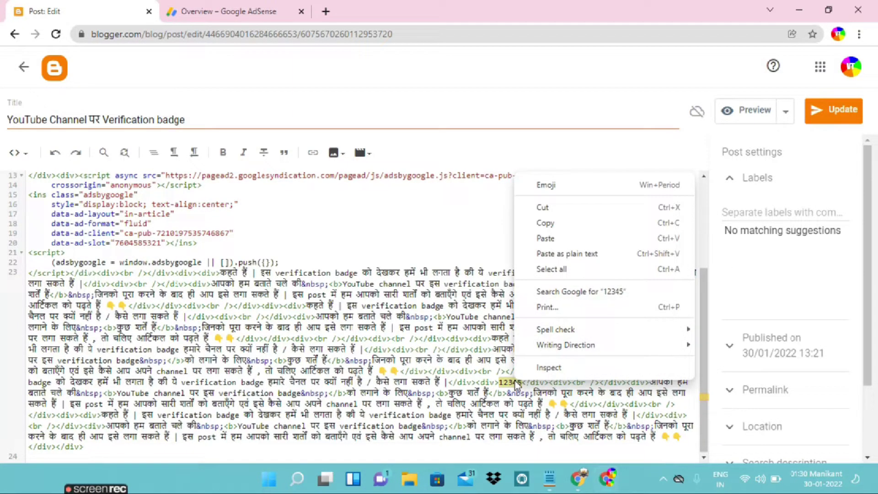
{"action": "left_click", "coordinate": [556, 243]}
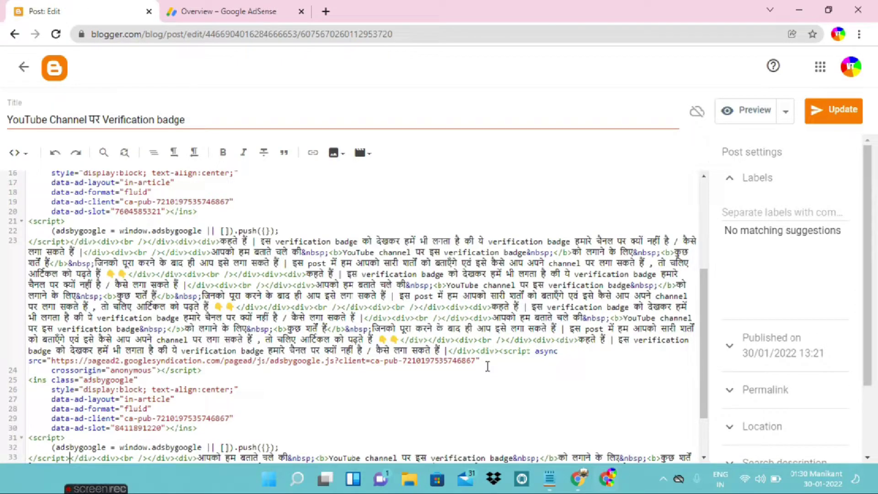
{"action": "scroll", "coordinate": [487, 366], "scroll_direction": "down", "scroll_amount": 1}
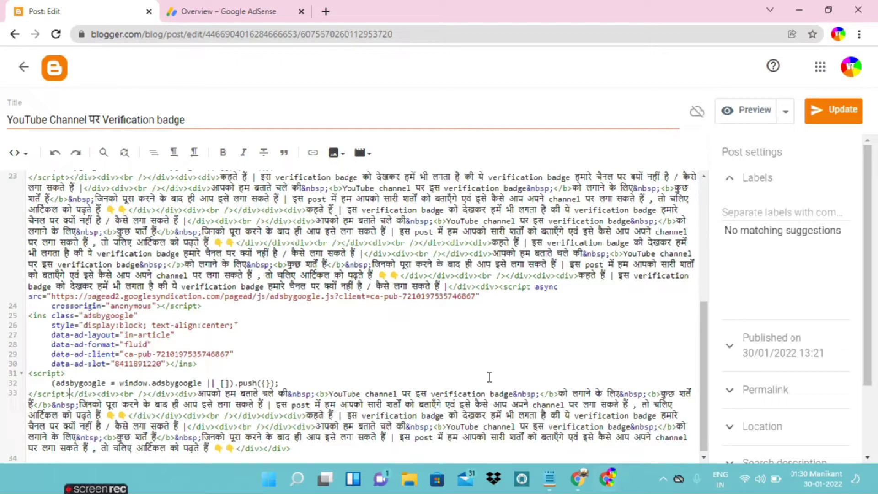
{"action": "scroll", "coordinate": [488, 377], "scroll_direction": "up", "scroll_amount": 10}
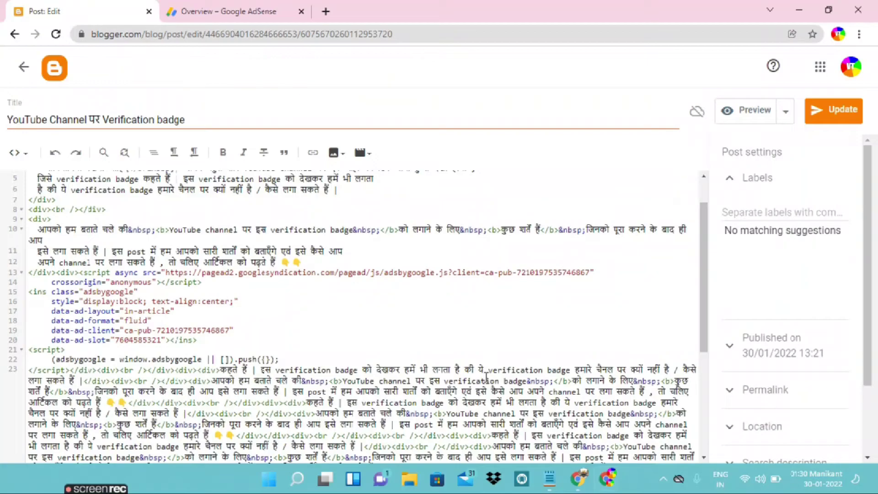
- Switch the editor to Compose view, check the post's paragraphs for leftover placeholders, and update the published post
{"action": "left_click", "coordinate": [23, 157]}
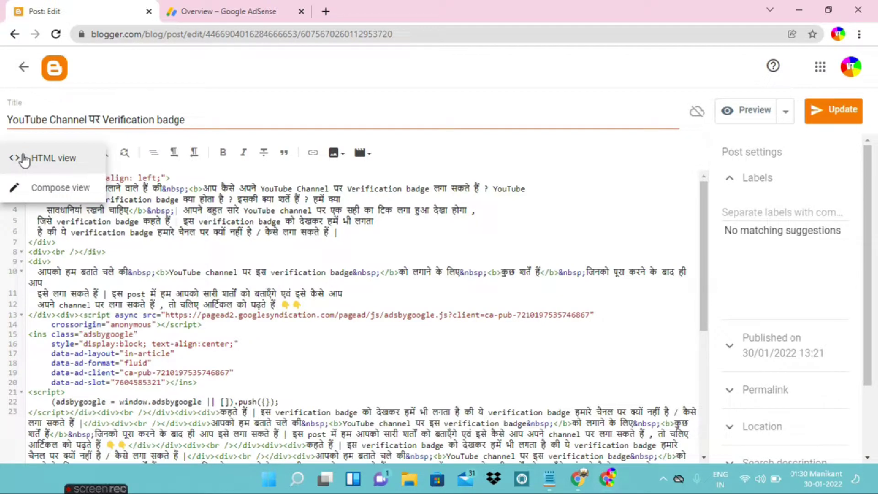
{"action": "left_click", "coordinate": [39, 191]}
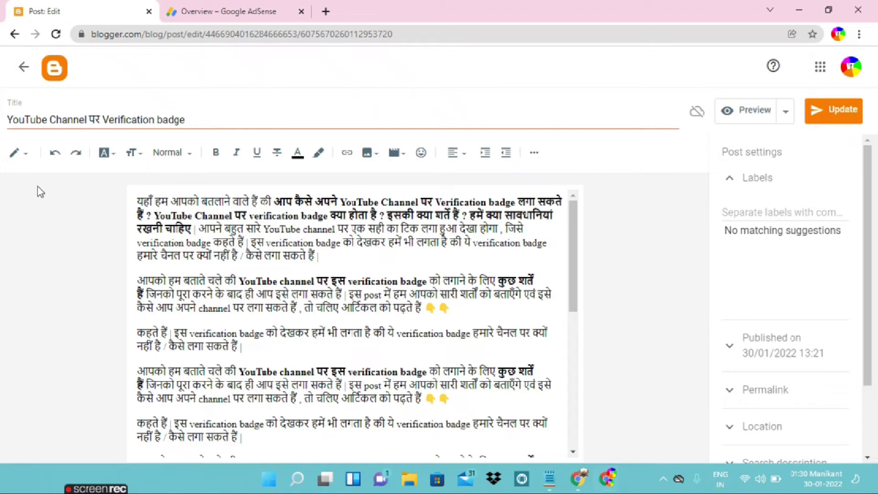
{"action": "scroll", "coordinate": [294, 333], "scroll_direction": "down", "scroll_amount": 2}
{"action": "scroll", "coordinate": [294, 333], "scroll_direction": "down", "scroll_amount": 3}
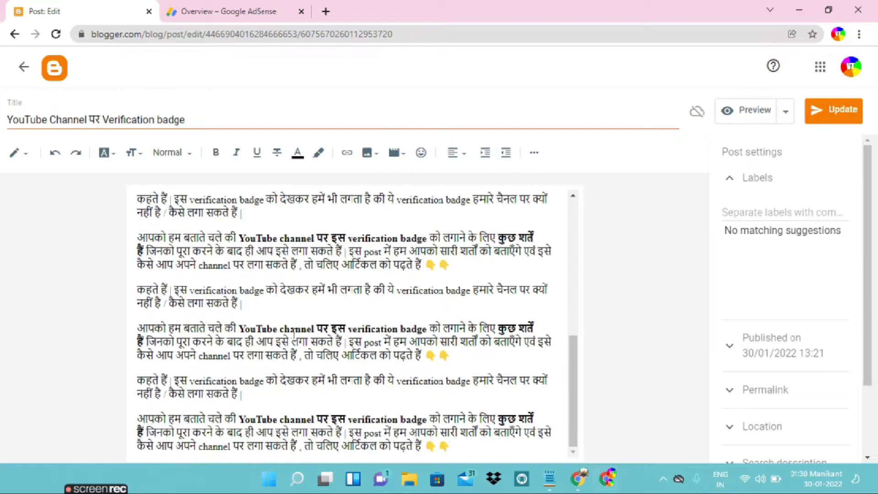
{"action": "scroll", "coordinate": [294, 333], "scroll_direction": "down", "scroll_amount": 1}
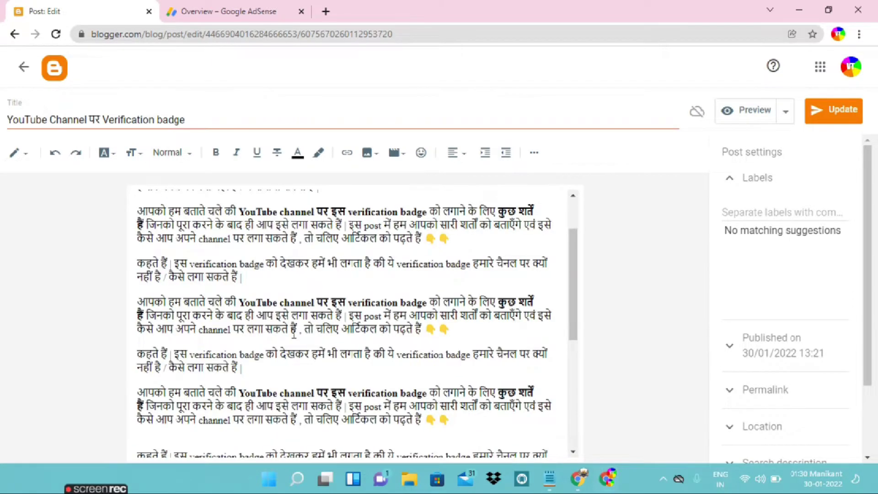
{"action": "scroll", "coordinate": [294, 333], "scroll_direction": "up", "scroll_amount": 3}
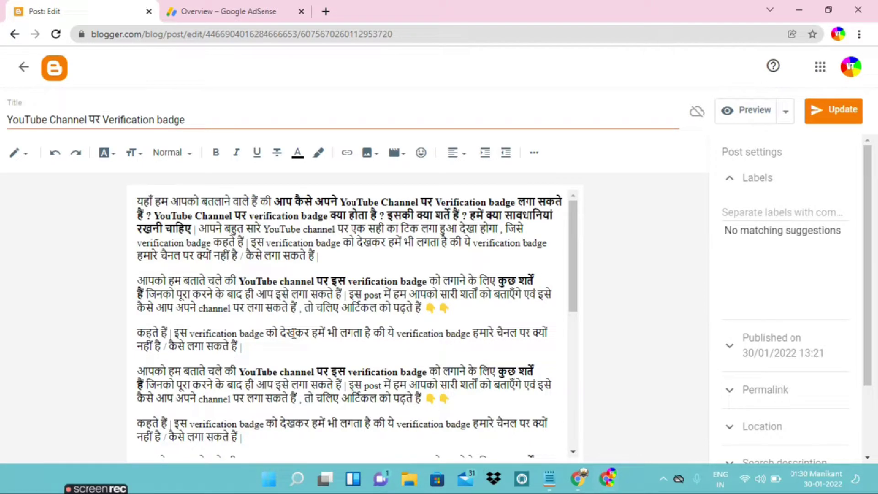
{"action": "scroll", "coordinate": [294, 333], "scroll_direction": "down", "scroll_amount": 5}
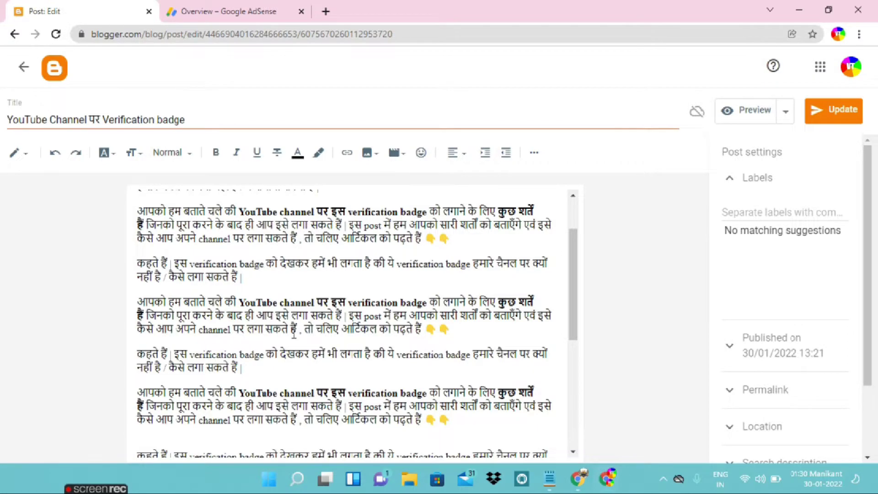
{"action": "scroll", "coordinate": [294, 333], "scroll_direction": "up", "scroll_amount": 2}
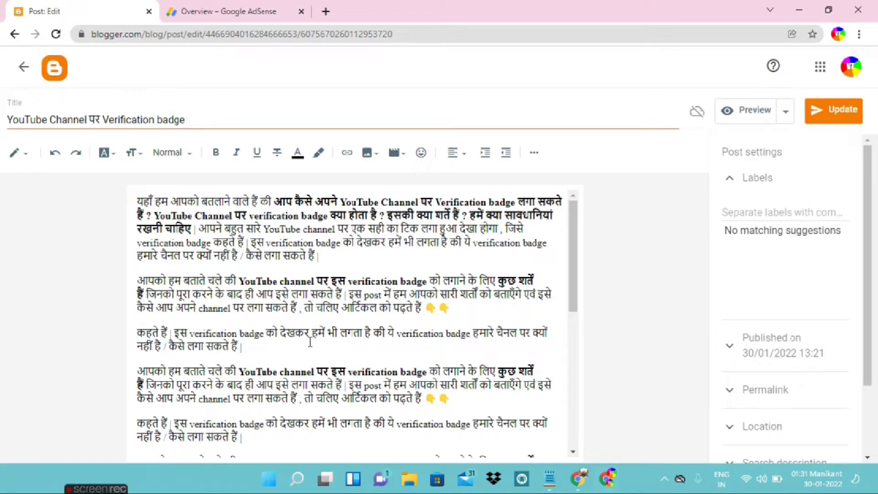
{"action": "scroll", "coordinate": [308, 335], "scroll_direction": "down", "scroll_amount": 1}
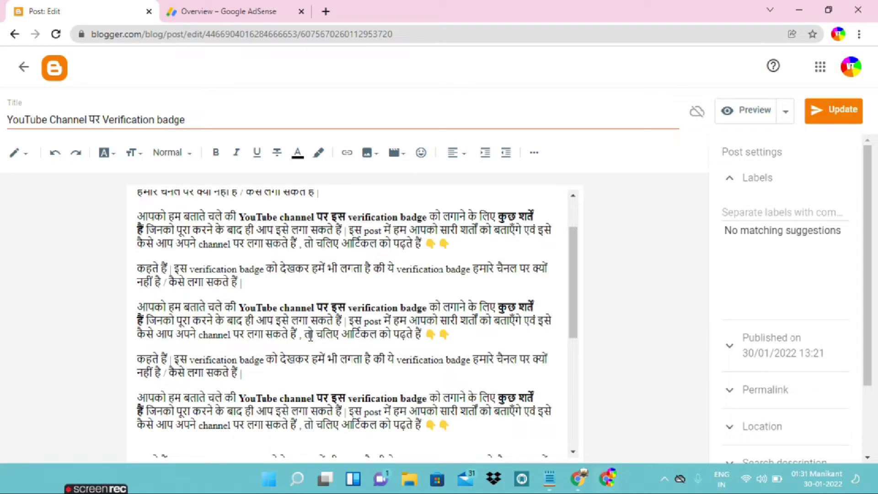
{"action": "left_click", "coordinate": [830, 116]}
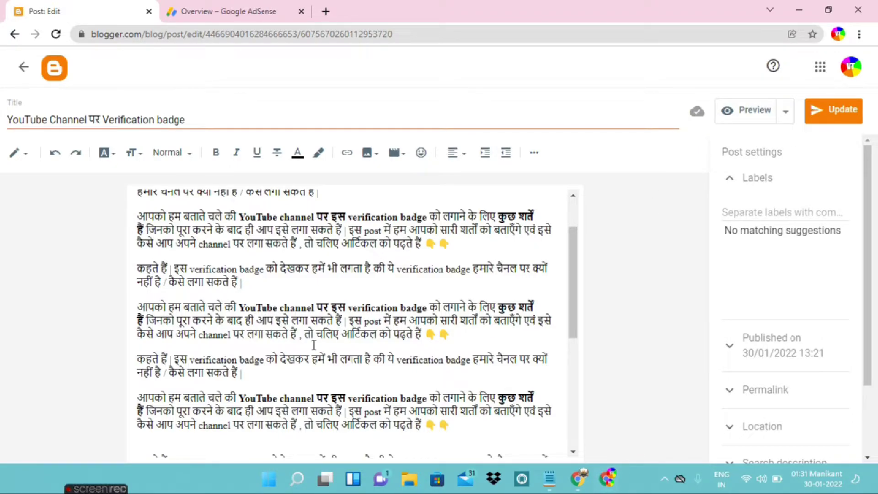
- Switch to the live YouTube Channel पर Verification badge post in the other browser window and reload it
{"action": "left_click", "coordinate": [605, 478]}
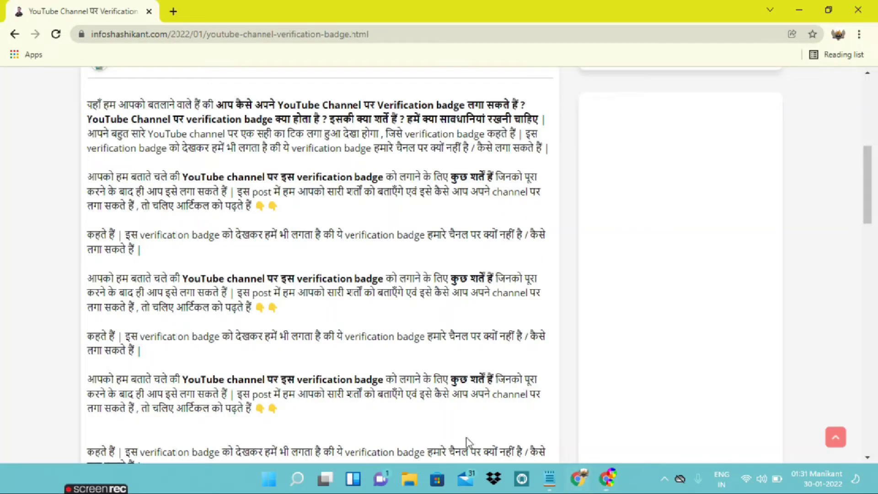
{"action": "scroll", "coordinate": [233, 275], "scroll_direction": "up", "scroll_amount": 2}
{"action": "scroll", "coordinate": [231, 276], "scroll_direction": "down", "scroll_amount": 6}
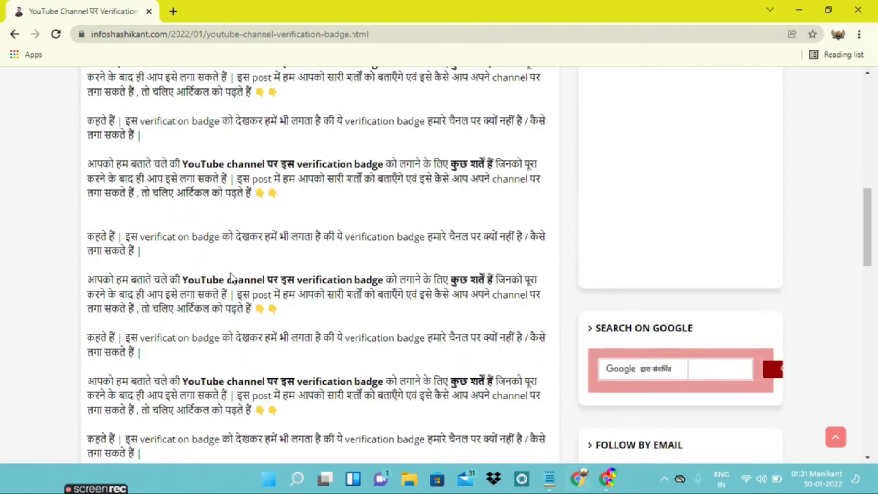
{"action": "scroll", "coordinate": [231, 276], "scroll_direction": "down", "scroll_amount": 3}
{"action": "scroll", "coordinate": [233, 278], "scroll_direction": "up", "scroll_amount": 4}
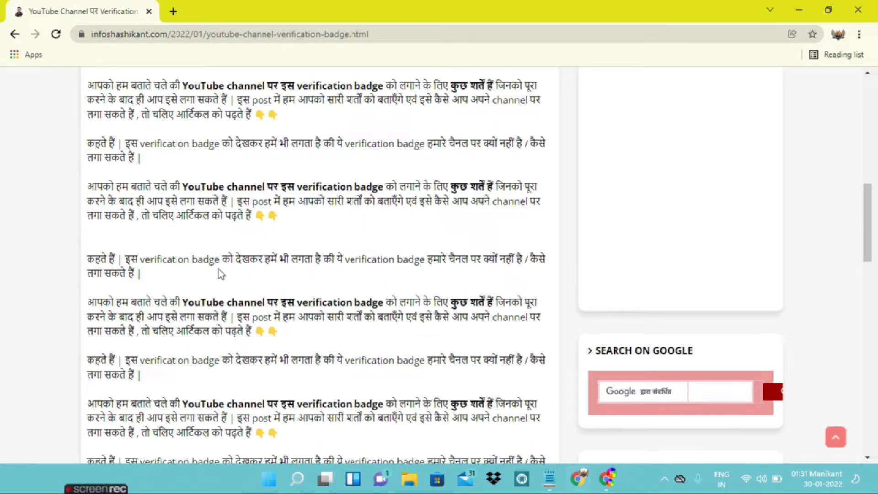
{"action": "left_click", "coordinate": [57, 34]}
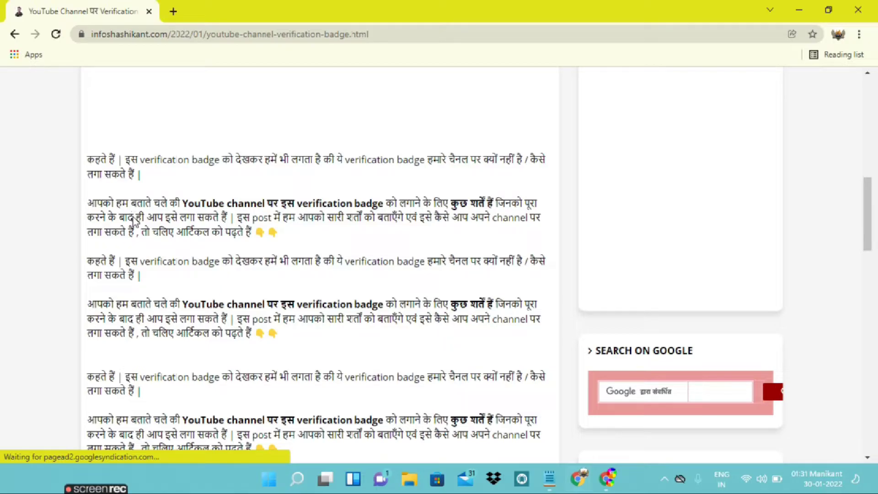
- Examine the ad spaces between the live post's paragraphs, reloading the page again to check the in-article ads
{"action": "scroll", "coordinate": [132, 220], "scroll_direction": "down", "scroll_amount": 5}
{"action": "scroll", "coordinate": [199, 217], "scroll_direction": "down", "scroll_amount": 1}
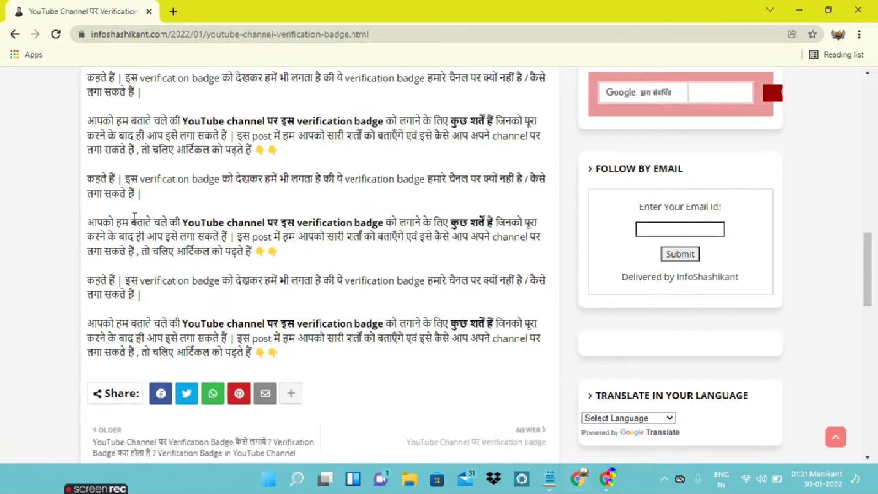
{"action": "scroll", "coordinate": [133, 218], "scroll_direction": "up", "scroll_amount": 5}
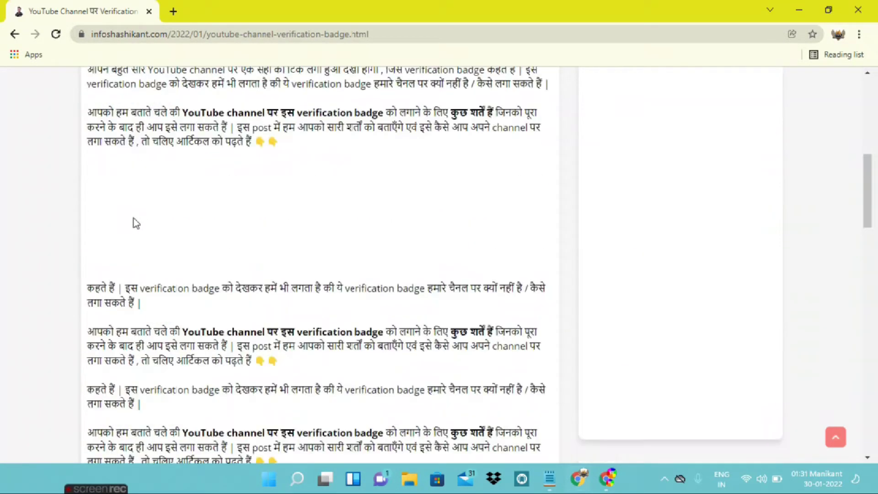
{"action": "scroll", "coordinate": [135, 223], "scroll_direction": "down", "scroll_amount": 2}
{"action": "left_click", "coordinate": [59, 40]}
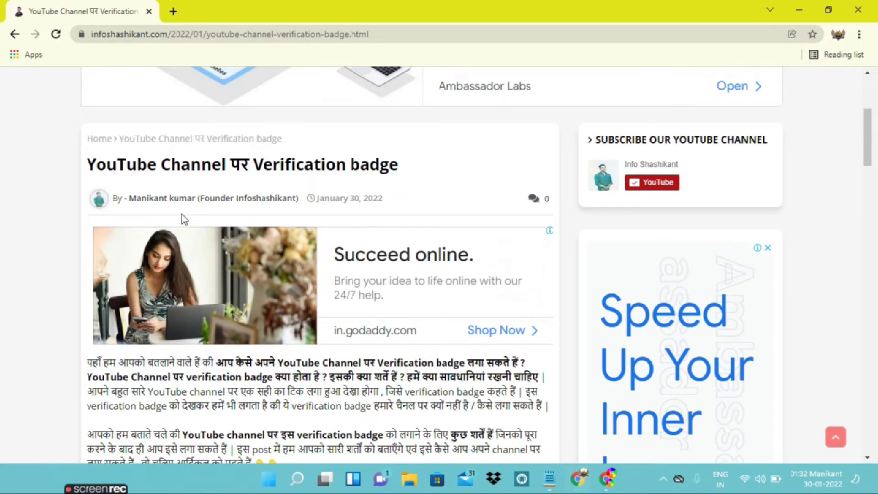
{"action": "scroll", "coordinate": [183, 220], "scroll_direction": "down", "scroll_amount": 5}
{"action": "scroll", "coordinate": [182, 214], "scroll_direction": "up", "scroll_amount": 3}
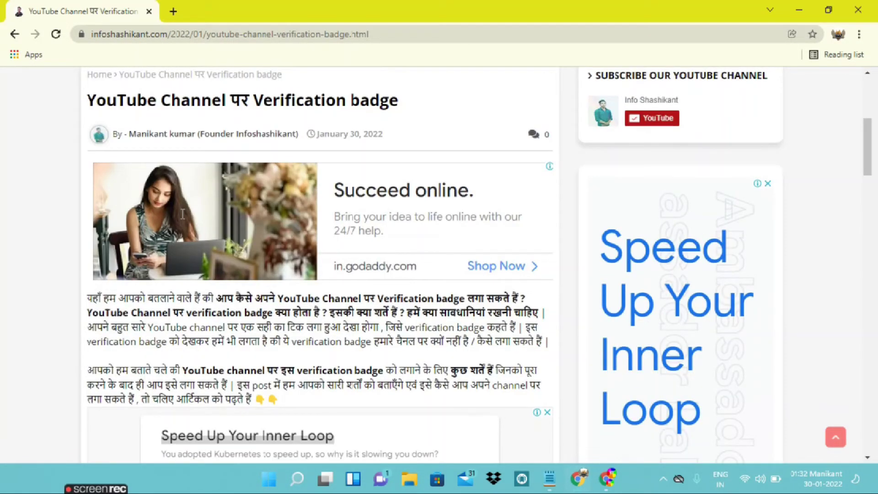
- Examine the in-article ads between the live post's paragraphs, starting with the one below the second paragraph
{"action": "scroll", "coordinate": [182, 214], "scroll_direction": "down", "scroll_amount": 5}
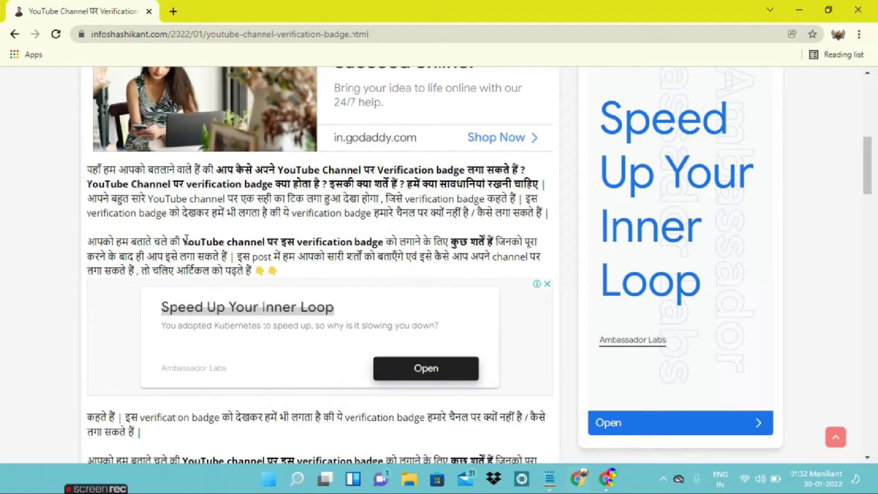
{"action": "scroll", "coordinate": [186, 250], "scroll_direction": "up", "scroll_amount": 1}
{"action": "mouse_move", "coordinate": [88, 192]}
{"action": "left_mouse_down"}
{"action": "mouse_move", "coordinate": [260, 207]}
{"action": "mouse_move", "coordinate": [203, 187]}
{"action": "left_mouse_up"}
{"action": "left_click", "coordinate": [260, 207]}
{"action": "left_click", "coordinate": [203, 187]}
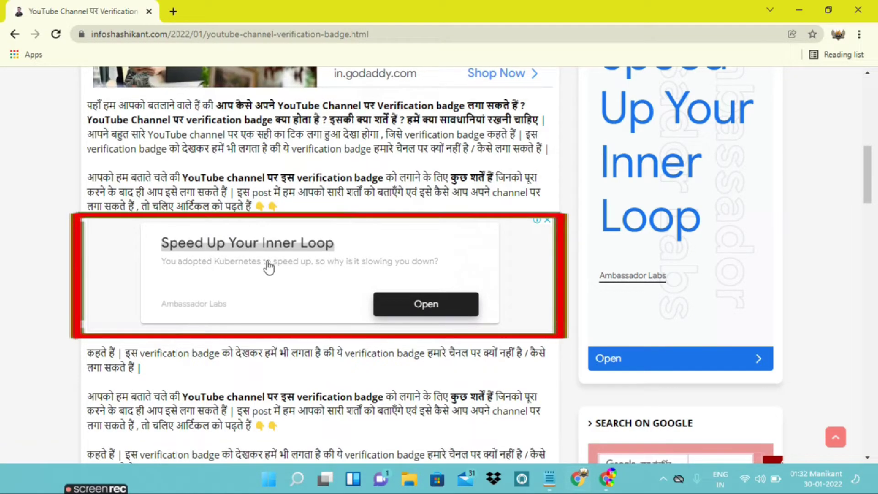
{"action": "scroll", "coordinate": [268, 268], "scroll_direction": "down", "scroll_amount": 1}
{"action": "scroll", "coordinate": [267, 268], "scroll_direction": "down", "scroll_amount": 1}
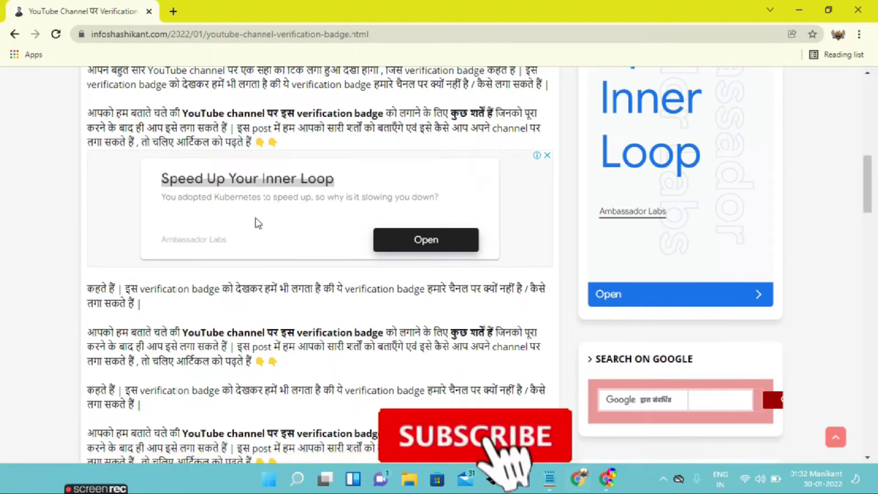
{"action": "scroll", "coordinate": [264, 225], "scroll_direction": "down", "scroll_amount": 6}
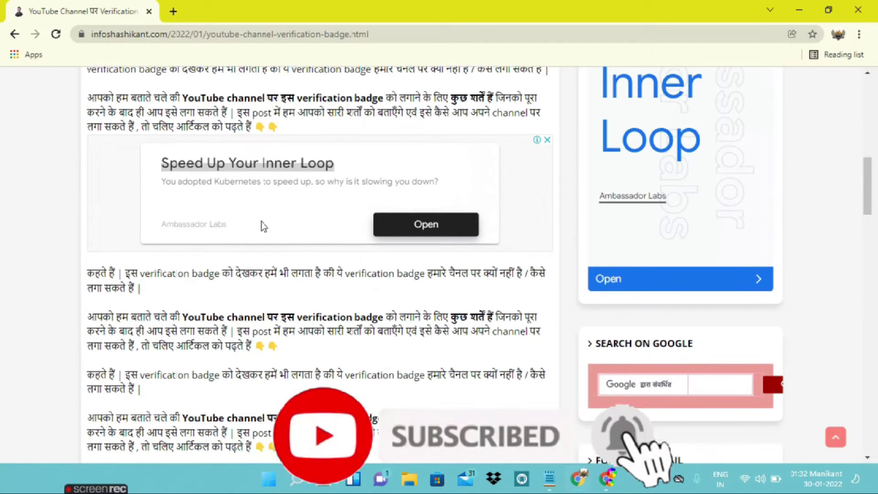
{"action": "scroll", "coordinate": [264, 227], "scroll_direction": "down", "scroll_amount": 3}
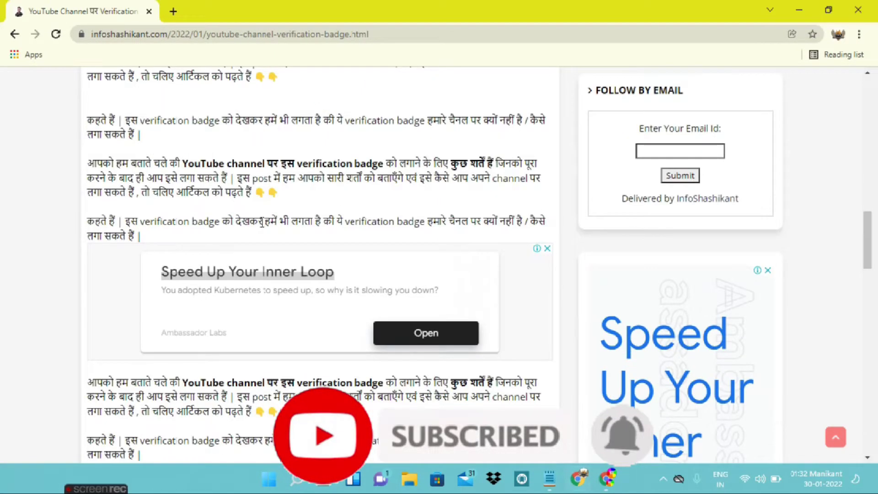
{"action": "scroll", "coordinate": [270, 222], "scroll_direction": "down", "scroll_amount": 3}
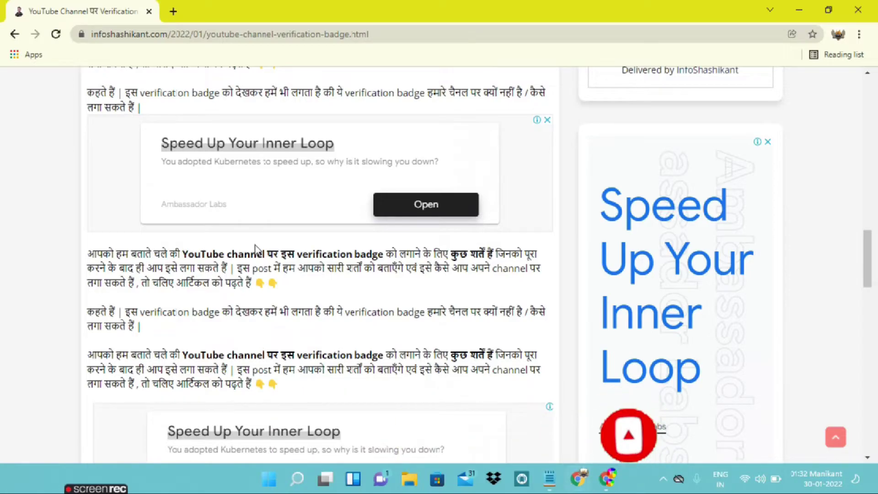
- Review the ad placements again from the post's opening paragraphs down to the ad above the share buttons
{"action": "scroll", "coordinate": [230, 247], "scroll_direction": "up", "scroll_amount": 1}
{"action": "scroll", "coordinate": [281, 231], "scroll_direction": "up", "scroll_amount": 9}
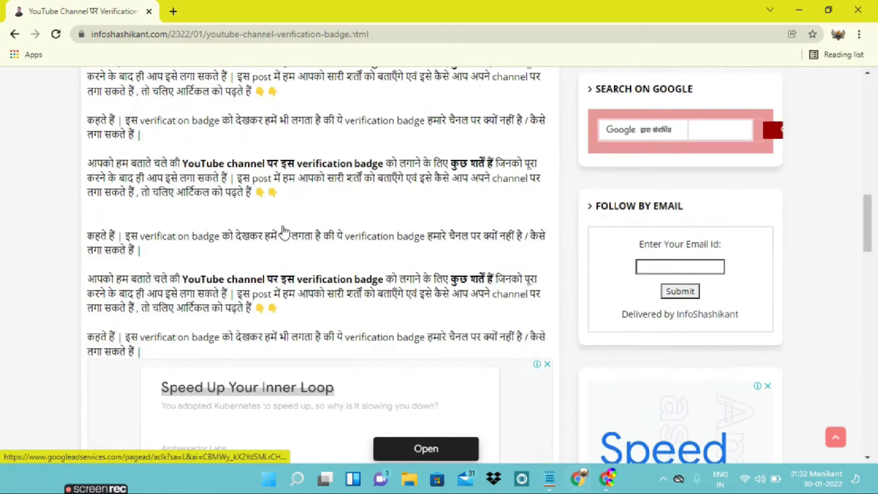
{"action": "scroll", "coordinate": [283, 232], "scroll_direction": "up", "scroll_amount": 4}
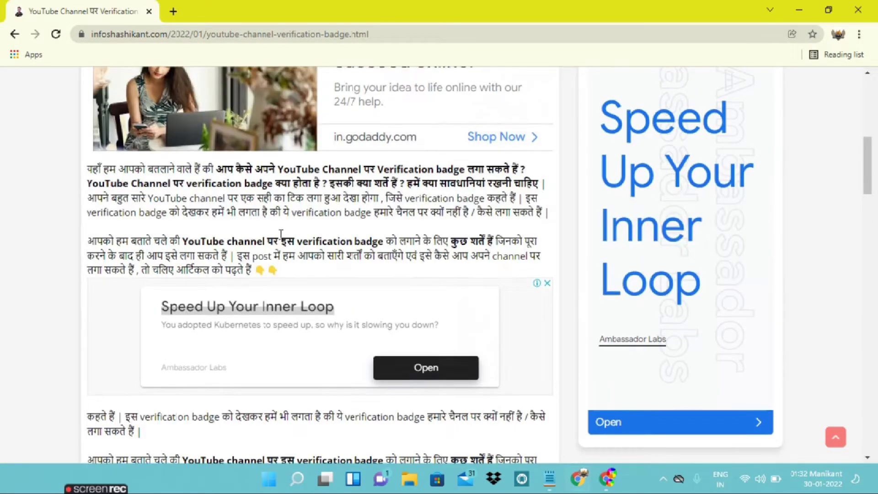
{"action": "scroll", "coordinate": [296, 201], "scroll_direction": "down", "scroll_amount": 3}
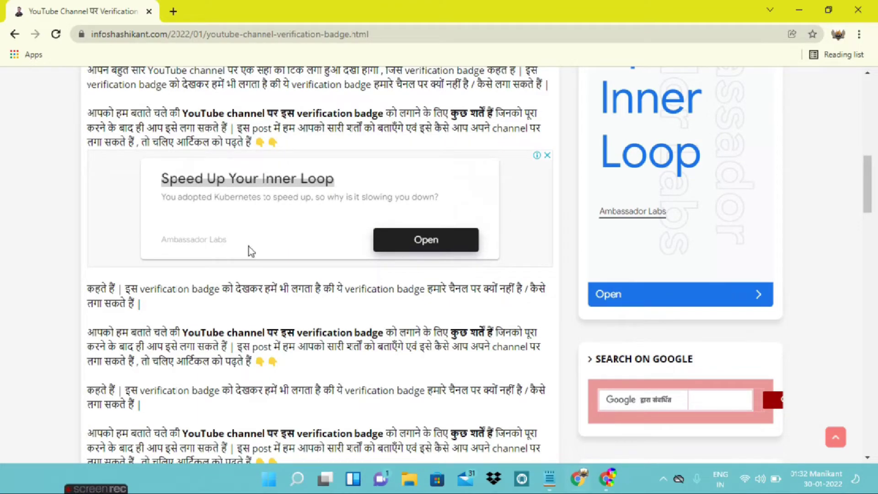
{"action": "scroll", "coordinate": [267, 247], "scroll_direction": "down", "scroll_amount": 5}
{"action": "scroll", "coordinate": [270, 247], "scroll_direction": "down", "scroll_amount": 5}
{"action": "scroll", "coordinate": [270, 244], "scroll_direction": "up", "scroll_amount": 8}
{"action": "scroll", "coordinate": [272, 240], "scroll_direction": "up", "scroll_amount": 3}
{"action": "scroll", "coordinate": [272, 240], "scroll_direction": "down", "scroll_amount": 3}
{"action": "scroll", "coordinate": [275, 244], "scroll_direction": "down", "scroll_amount": 3}
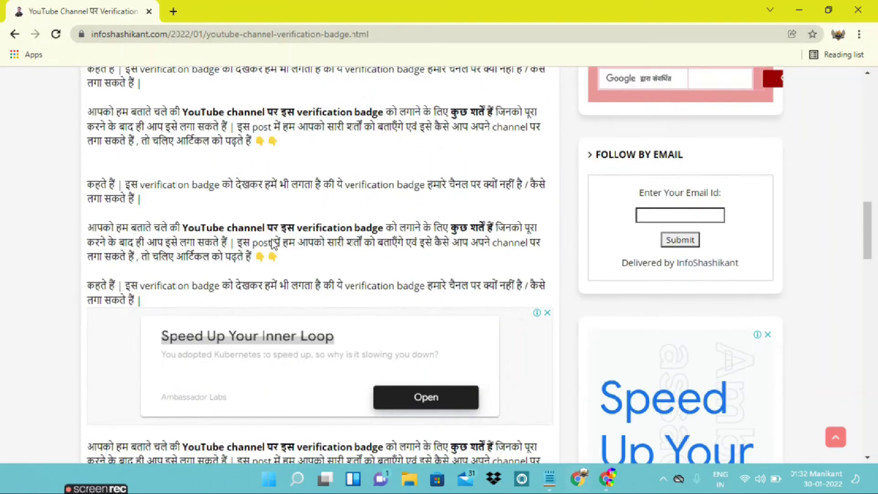
{"action": "scroll", "coordinate": [275, 244], "scroll_direction": "down", "scroll_amount": 4}
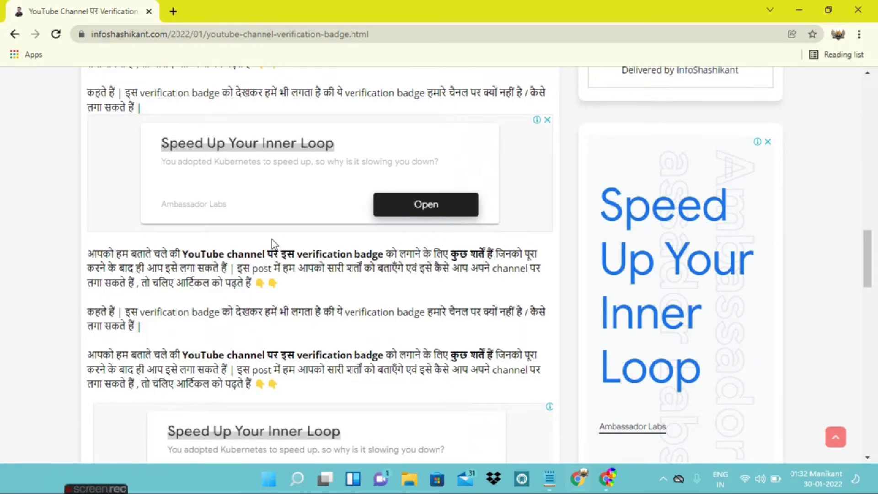
{"action": "scroll", "coordinate": [271, 240], "scroll_direction": "down", "scroll_amount": 3}
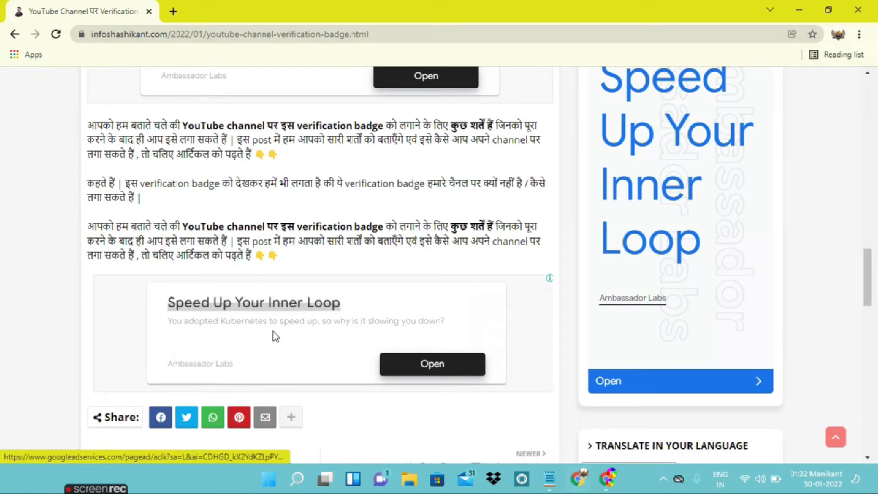
{"action": "scroll", "coordinate": [274, 324], "scroll_direction": "up", "scroll_amount": 3}
{"action": "scroll", "coordinate": [276, 312], "scroll_direction": "up", "scroll_amount": 5}
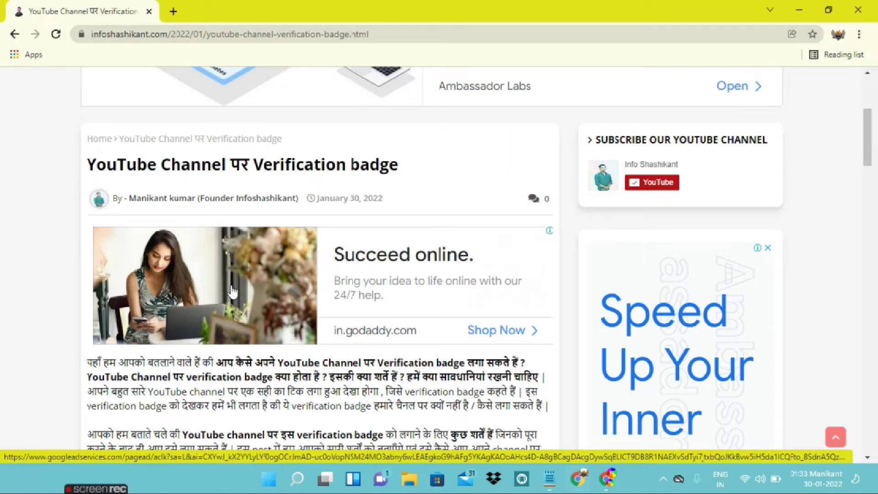
{"action": "scroll", "coordinate": [233, 291], "scroll_direction": "down", "scroll_amount": 3}
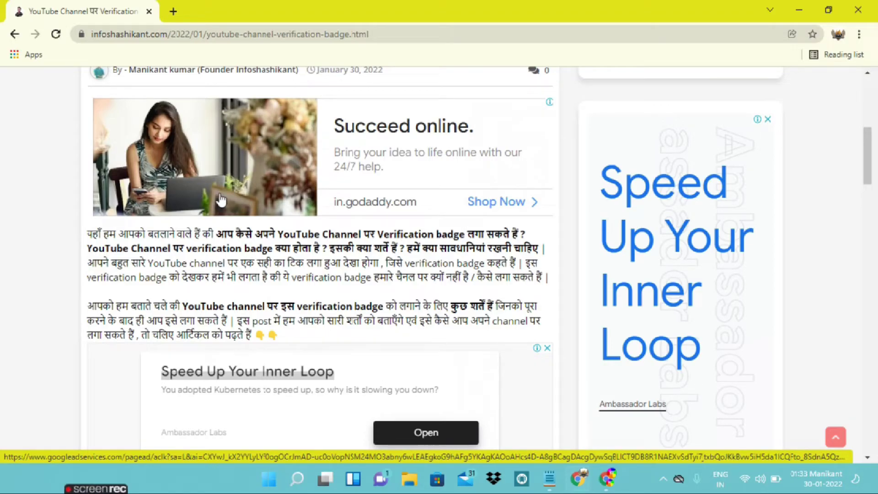
{"action": "scroll", "coordinate": [221, 200], "scroll_direction": "down", "scroll_amount": 4}
{"action": "scroll", "coordinate": [229, 200], "scroll_direction": "up", "scroll_amount": 4}
{"action": "scroll", "coordinate": [240, 201], "scroll_direction": "down", "scroll_amount": 5}
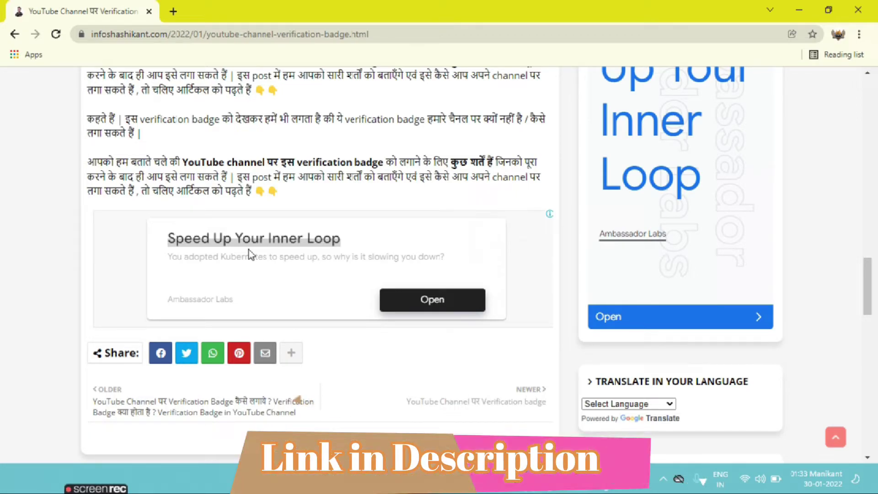
{"action": "scroll", "coordinate": [249, 250], "scroll_direction": "up", "scroll_amount": 3}
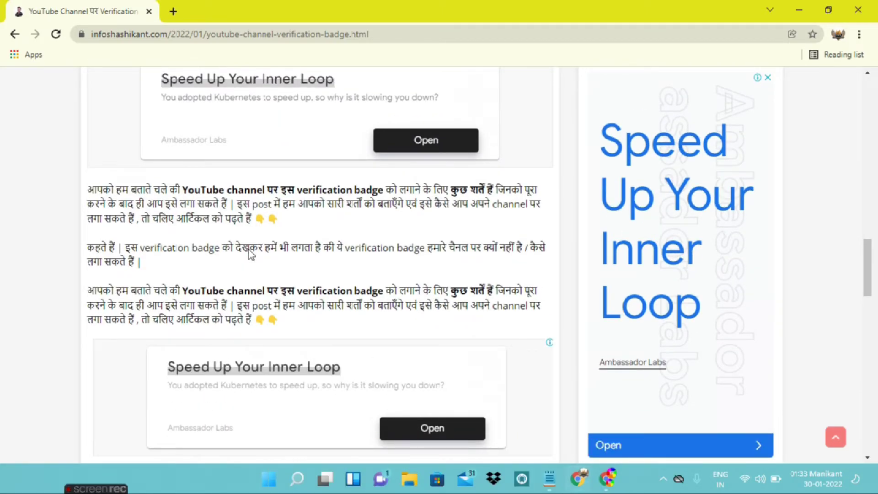
{"action": "scroll", "coordinate": [250, 253], "scroll_direction": "up", "scroll_amount": 4}
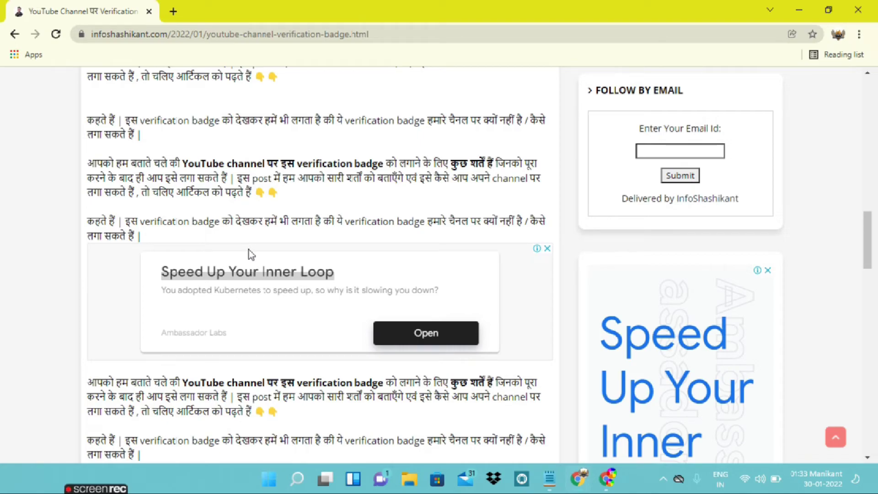
{"action": "scroll", "coordinate": [249, 250], "scroll_direction": "up", "scroll_amount": 7}
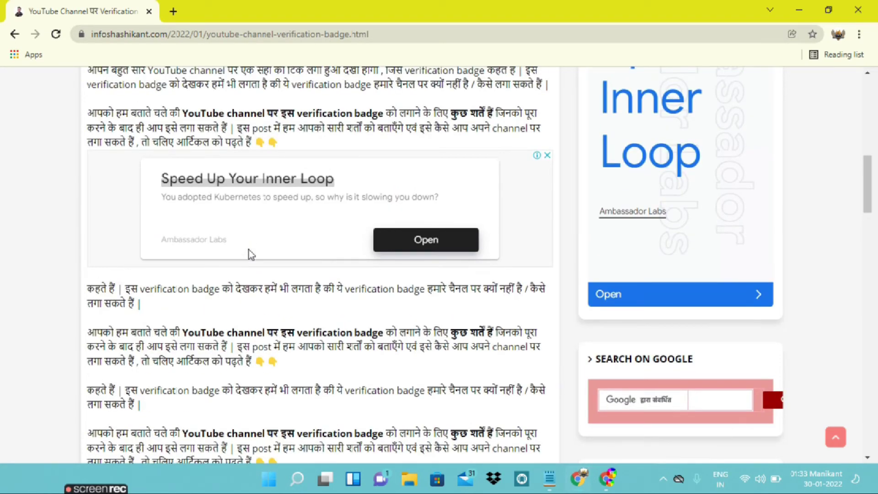
{"action": "scroll", "coordinate": [249, 250], "scroll_direction": "up", "scroll_amount": 6}
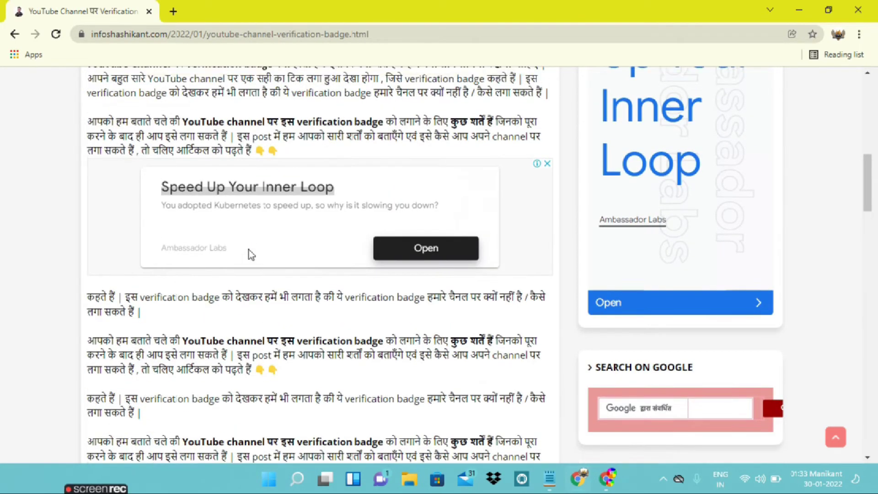
{"action": "scroll", "coordinate": [249, 250], "scroll_direction": "down", "scroll_amount": 4}
{"action": "scroll", "coordinate": [249, 250], "scroll_direction": "down", "scroll_amount": 1}
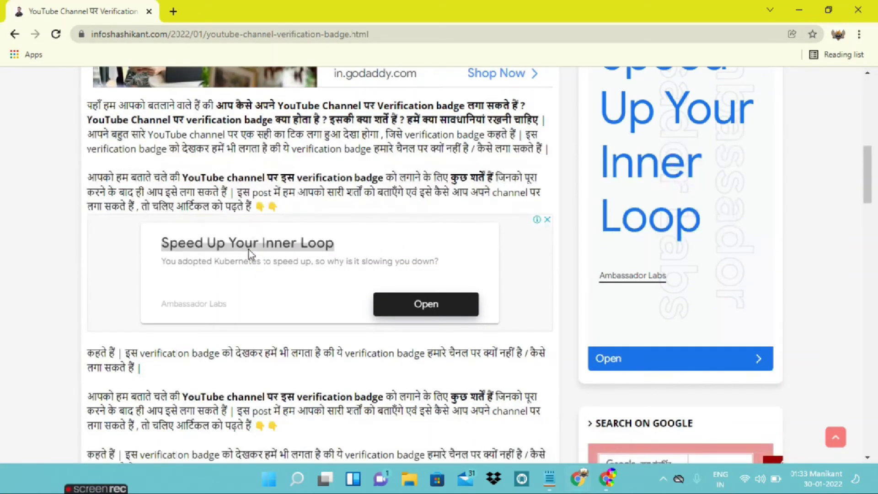